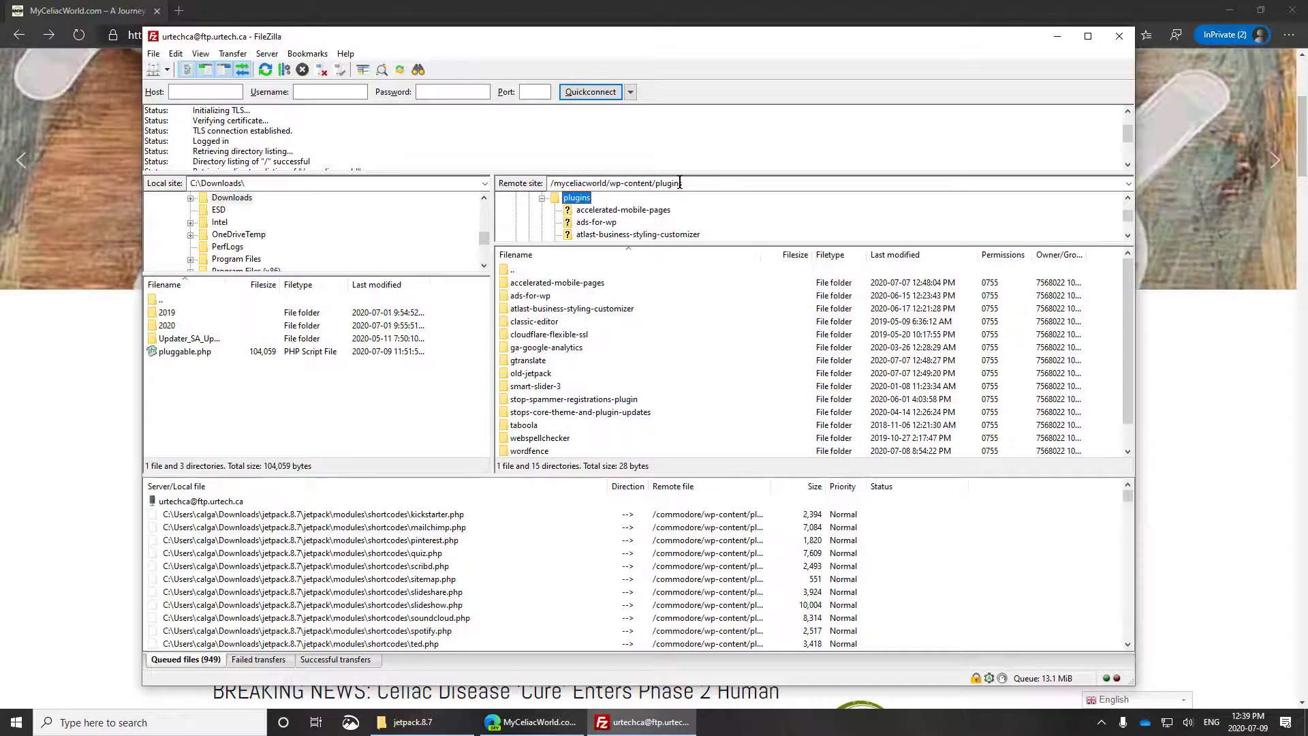
# Select the old-jetpack folder in the server's /myceliacworld/wp-content/plugins listing.
pyautogui.click(534, 375)
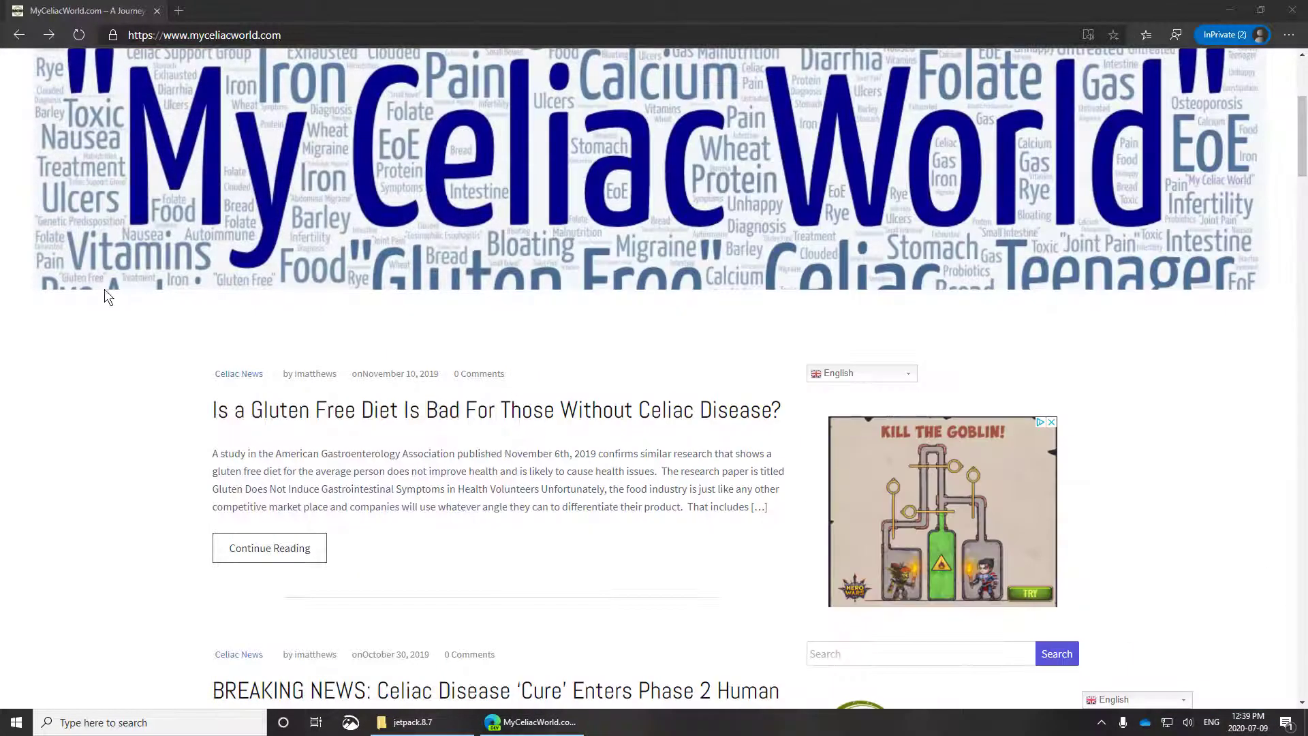
# Load the site's /wp-admin/ page in Edge.
pyautogui.click(352, 37)
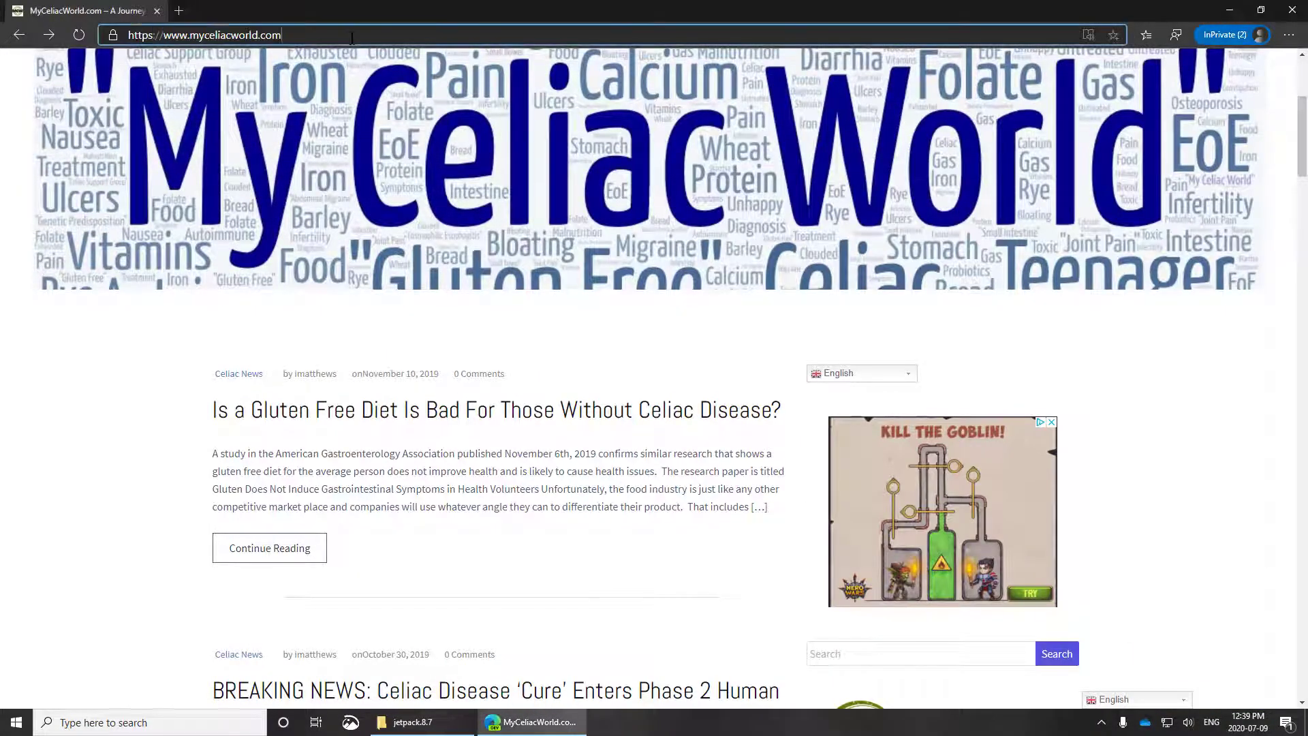
pyautogui.write('/wp-admin/')
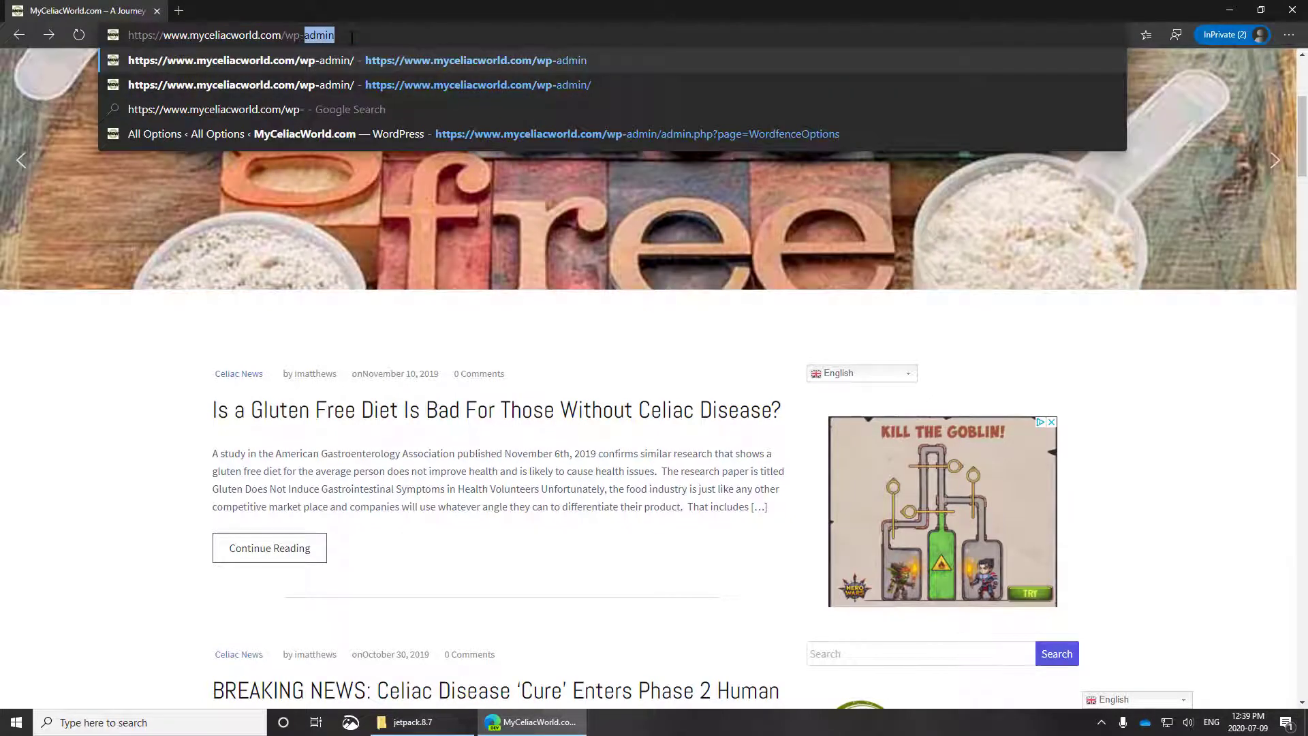
pyautogui.press('Return')
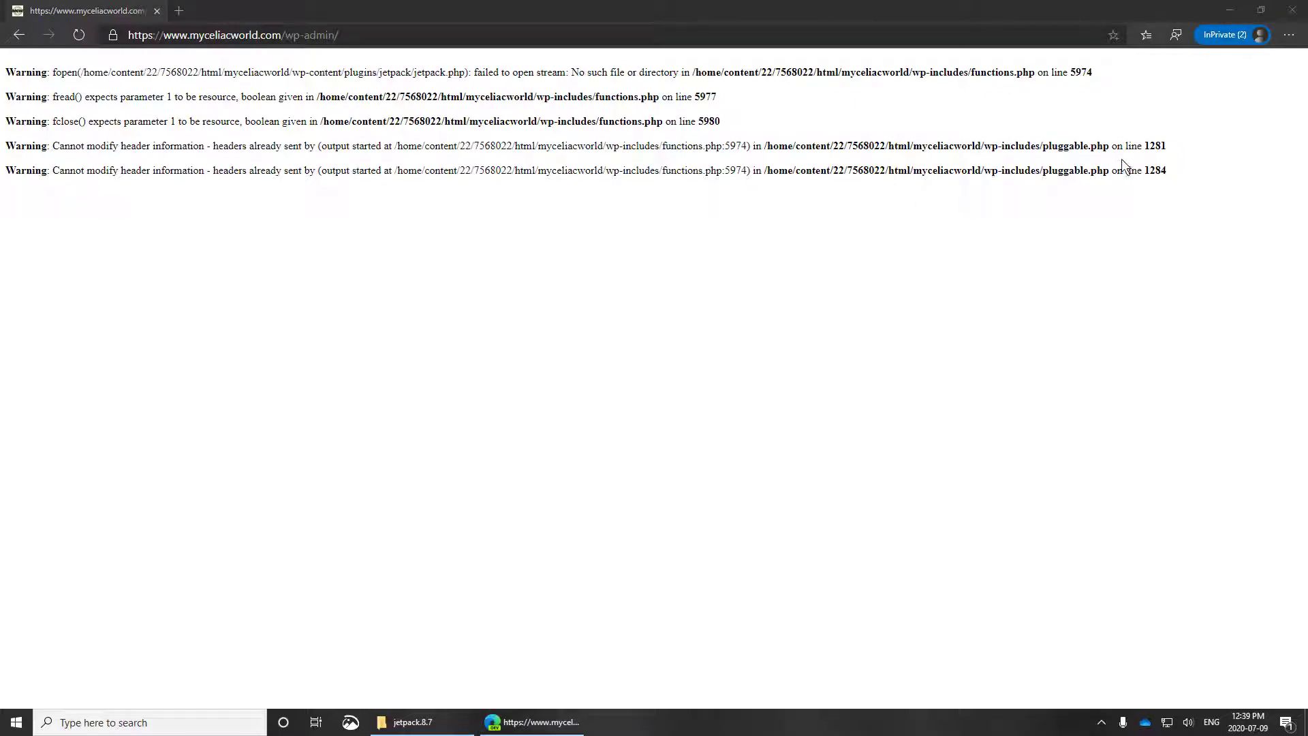
# Highlight the missing plugins/jetpack/jetpack.php path in the PHP warnings.
pyautogui.moveTo(1099, 146); pyautogui.dragTo(1025, 146)
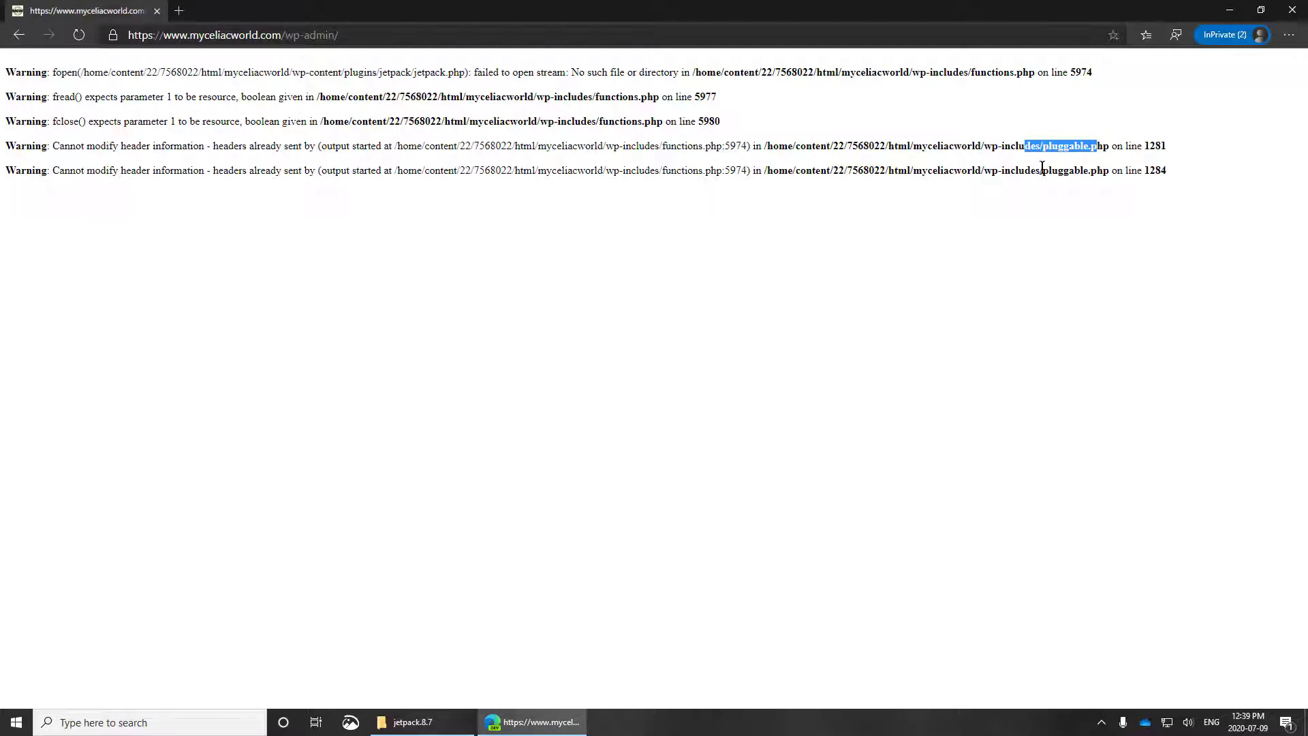
pyautogui.moveTo(1097, 170); pyautogui.dragTo(1001, 170)
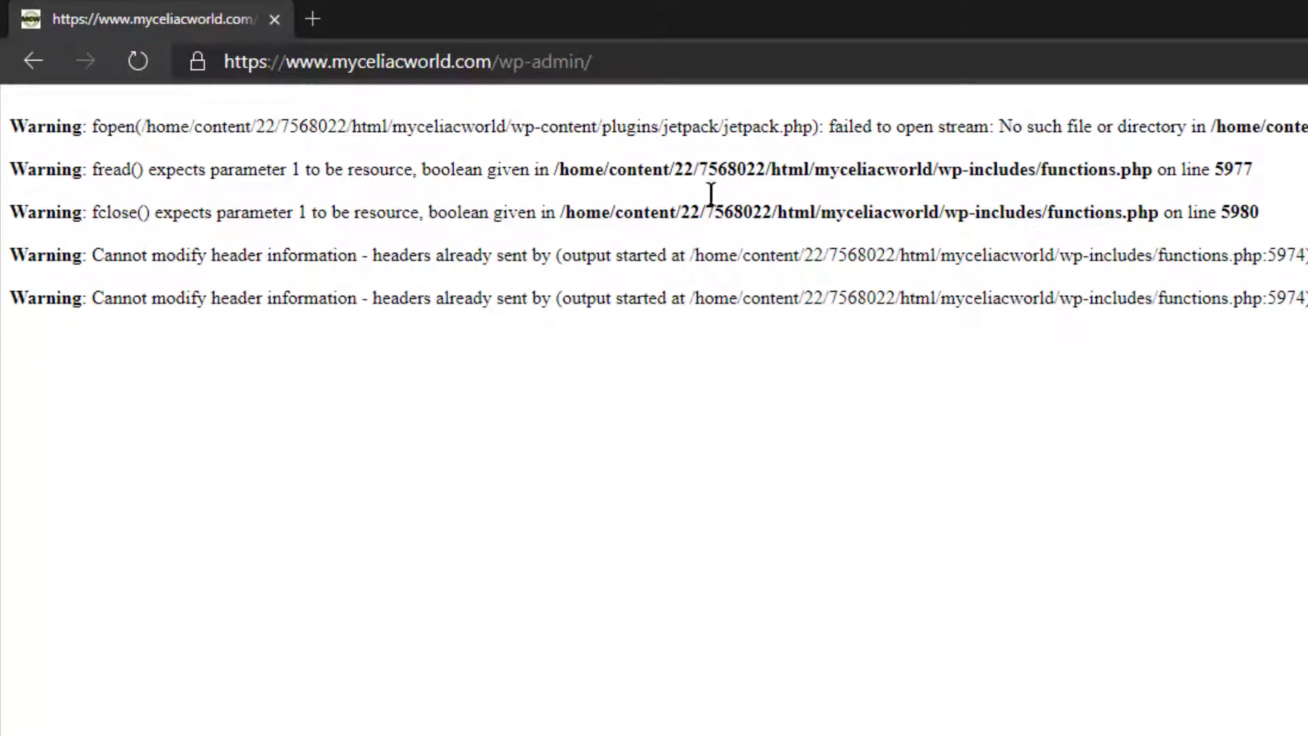
pyautogui.moveTo(420, 122); pyautogui.dragTo(11, 103)
pyautogui.click(824, 122)
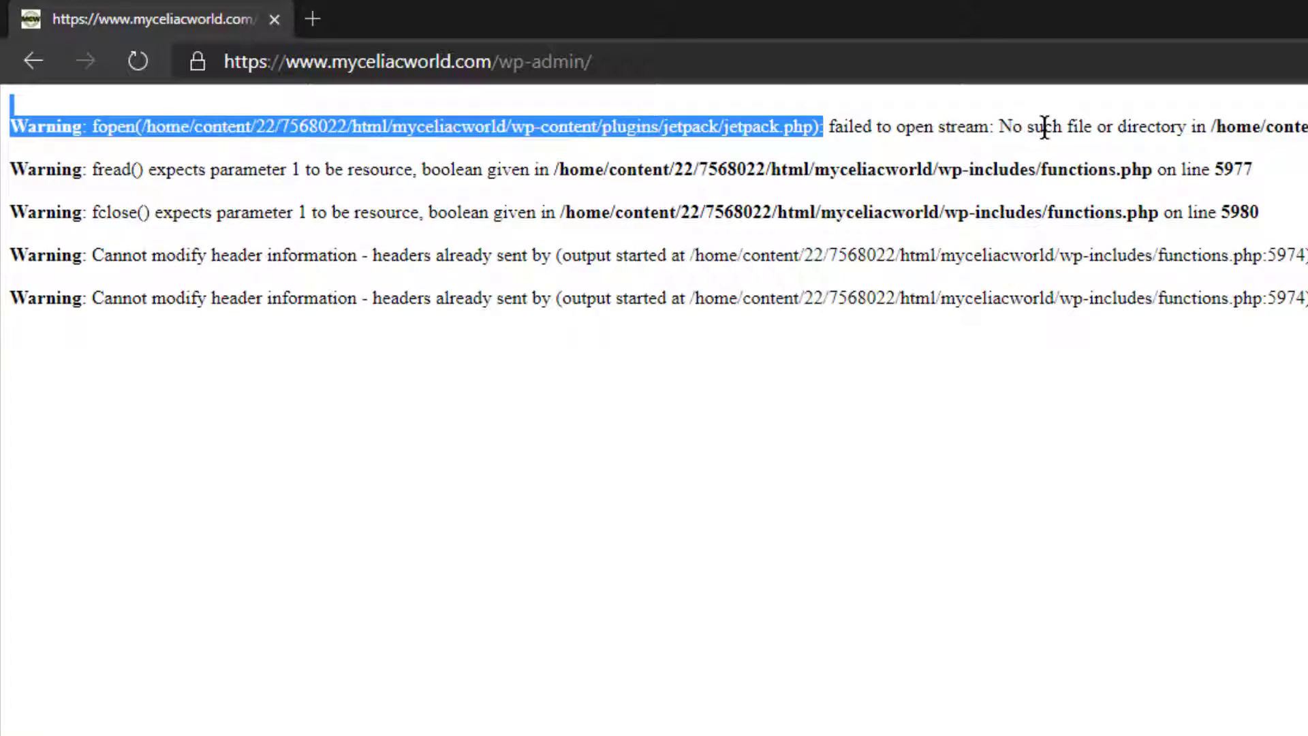
pyautogui.moveTo(1026, 126); pyautogui.dragTo(11, 103)
pyautogui.click(11, 104)
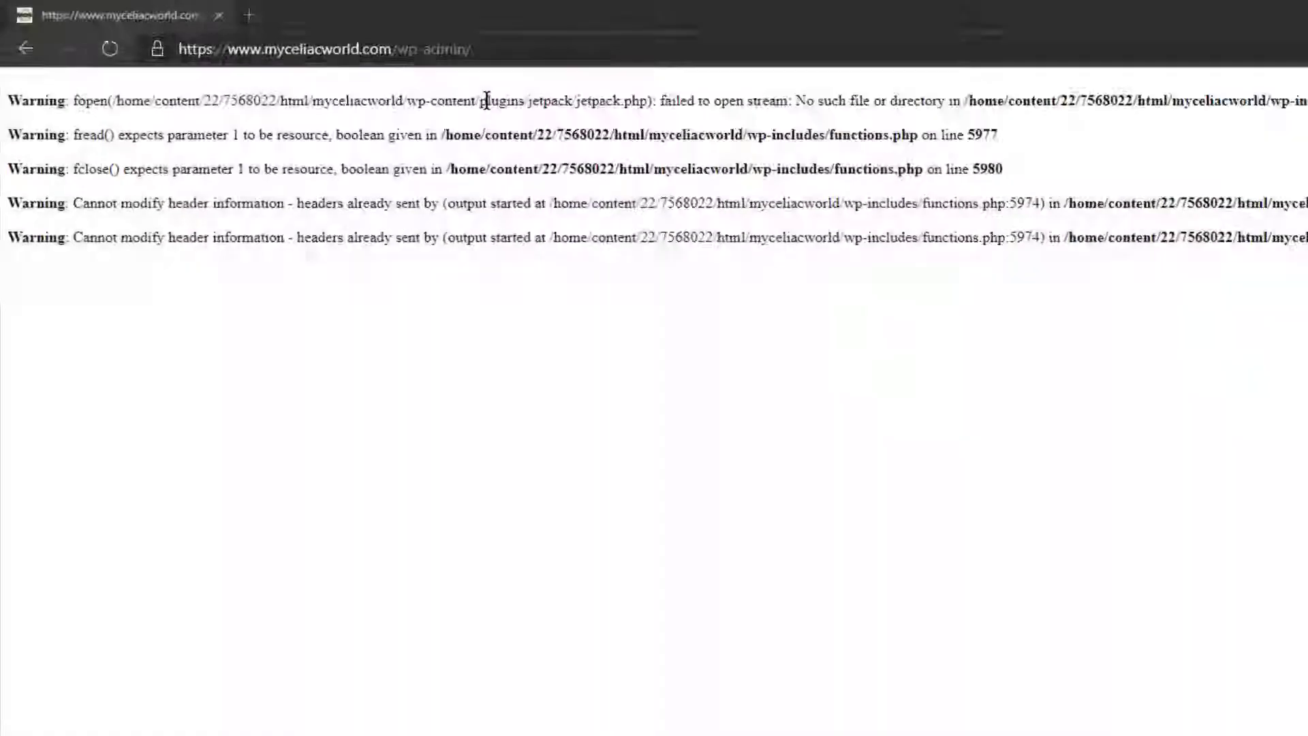
pyautogui.moveTo(485, 101); pyautogui.dragTo(651, 99)
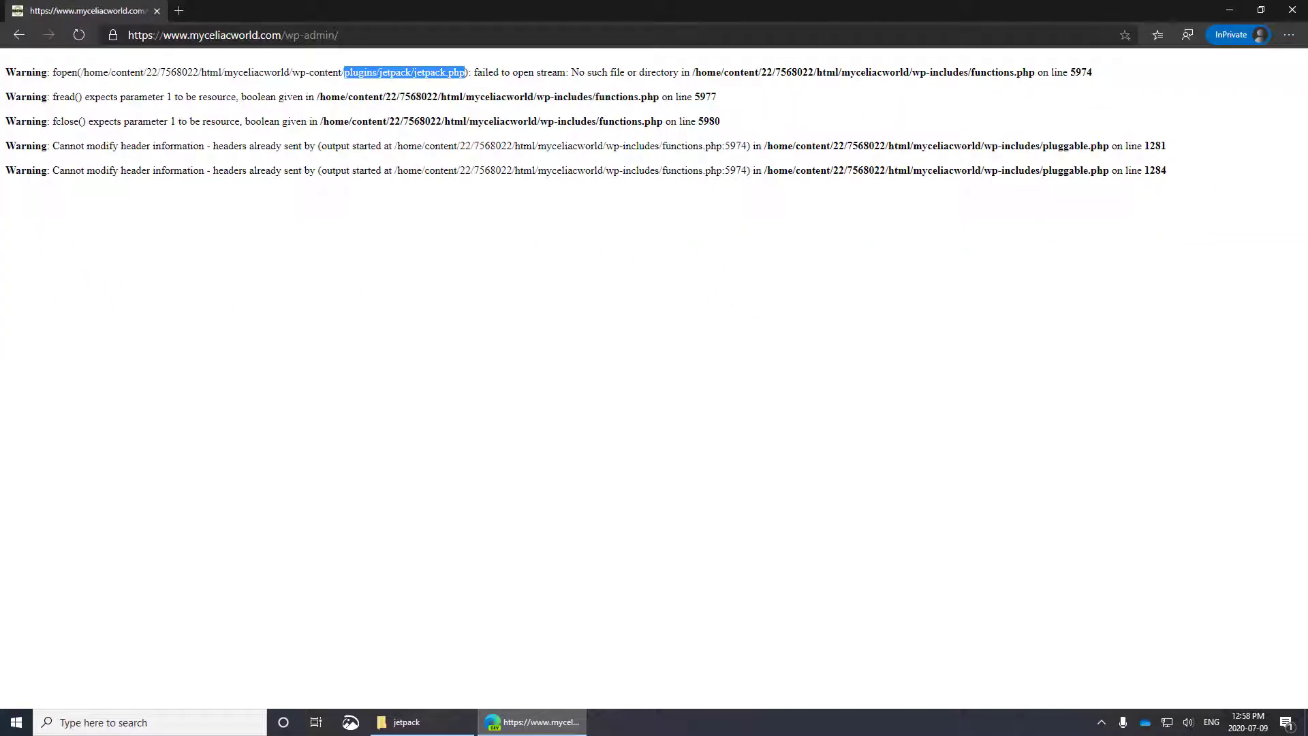
# In FileZilla, browse the server tree to wp-content/plugins.
pyautogui.hotkey('alt', 'Tab')
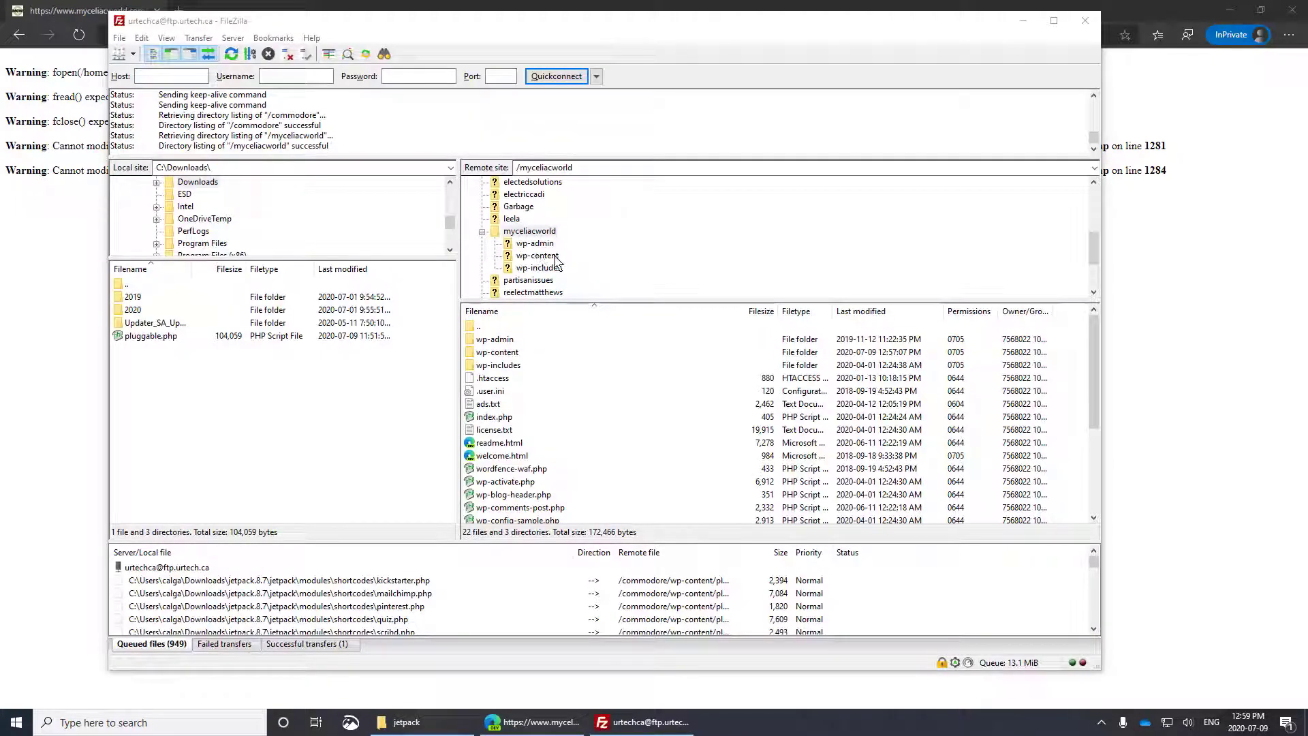
pyautogui.click(550, 257)
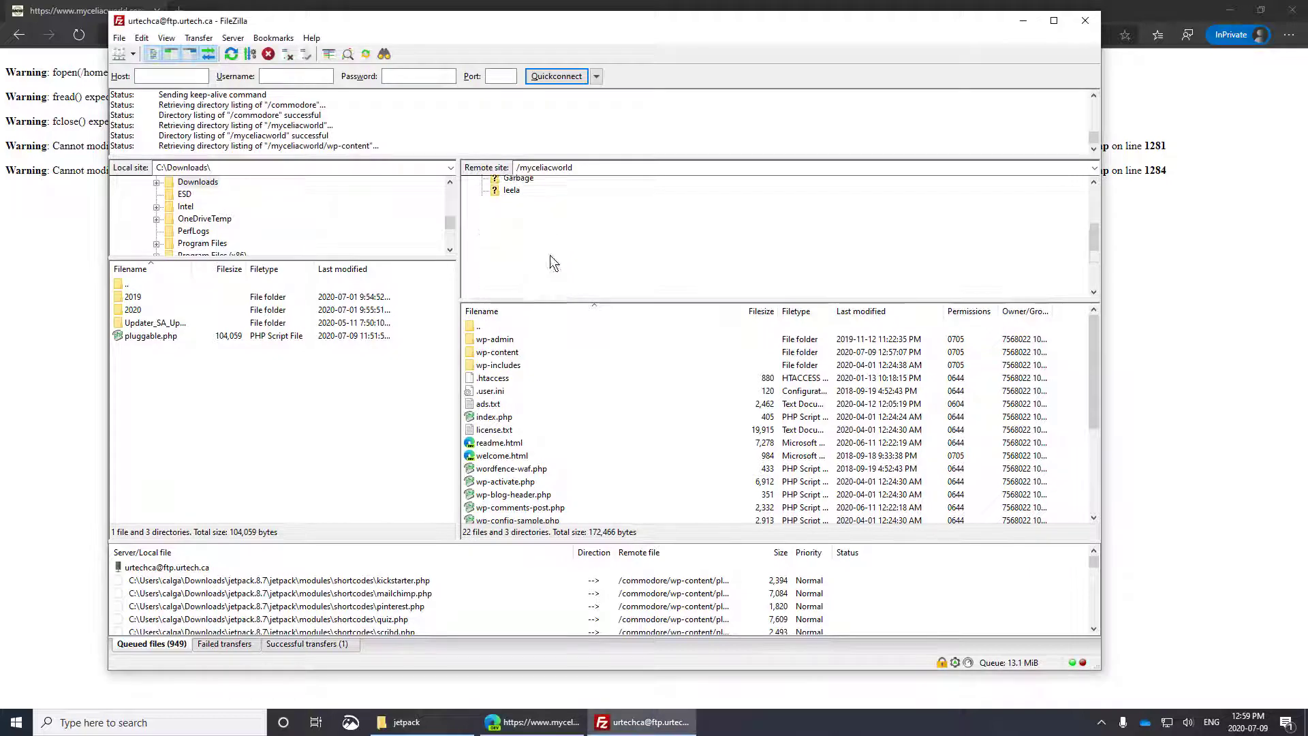
pyautogui.click(544, 231)
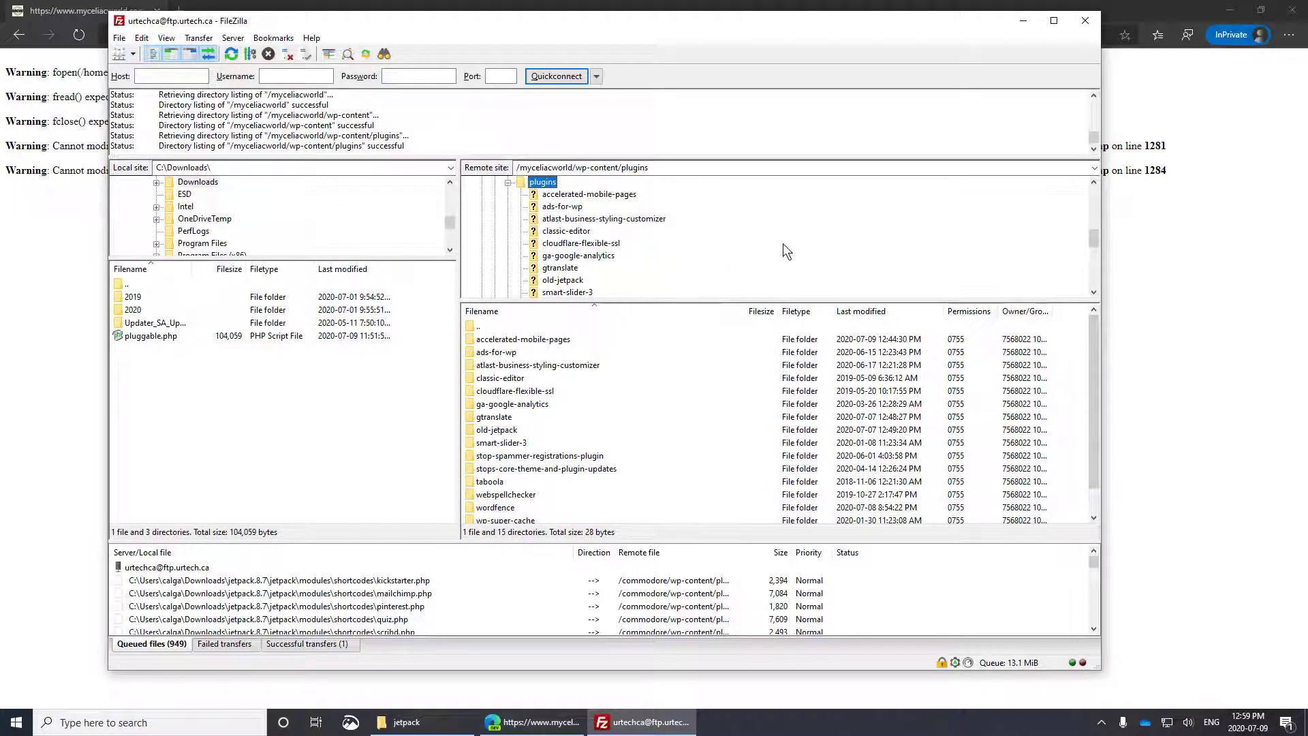
# Create a new directory named jetpack inside plugins.
pyautogui.rightClick(912, 244)
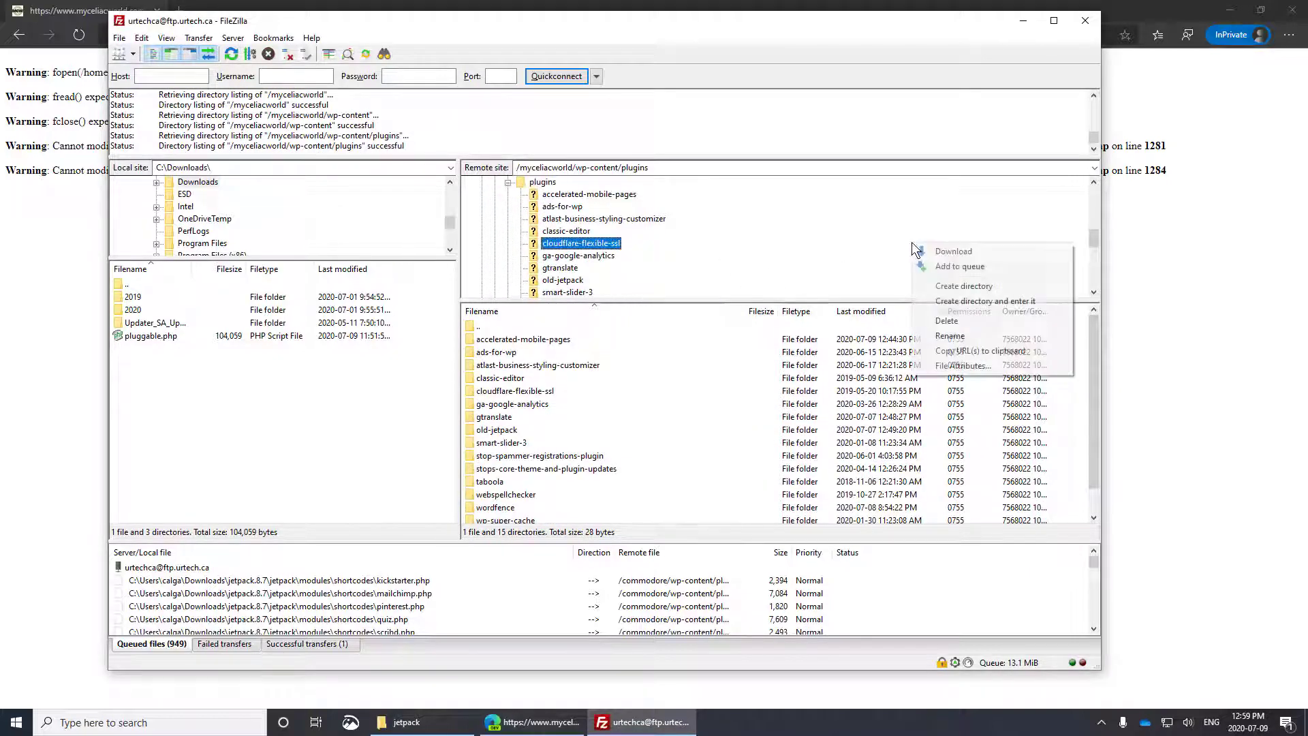
pyautogui.rightClick(543, 182)
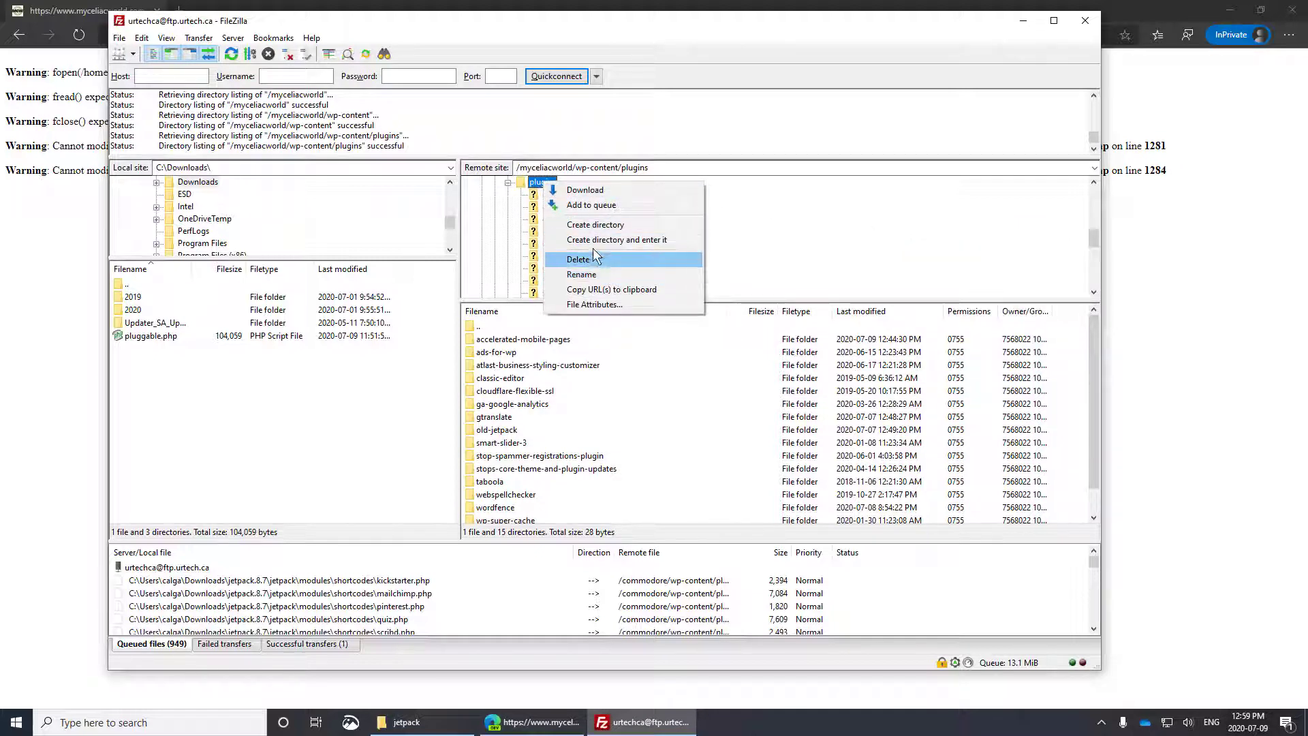
pyautogui.click(621, 223)
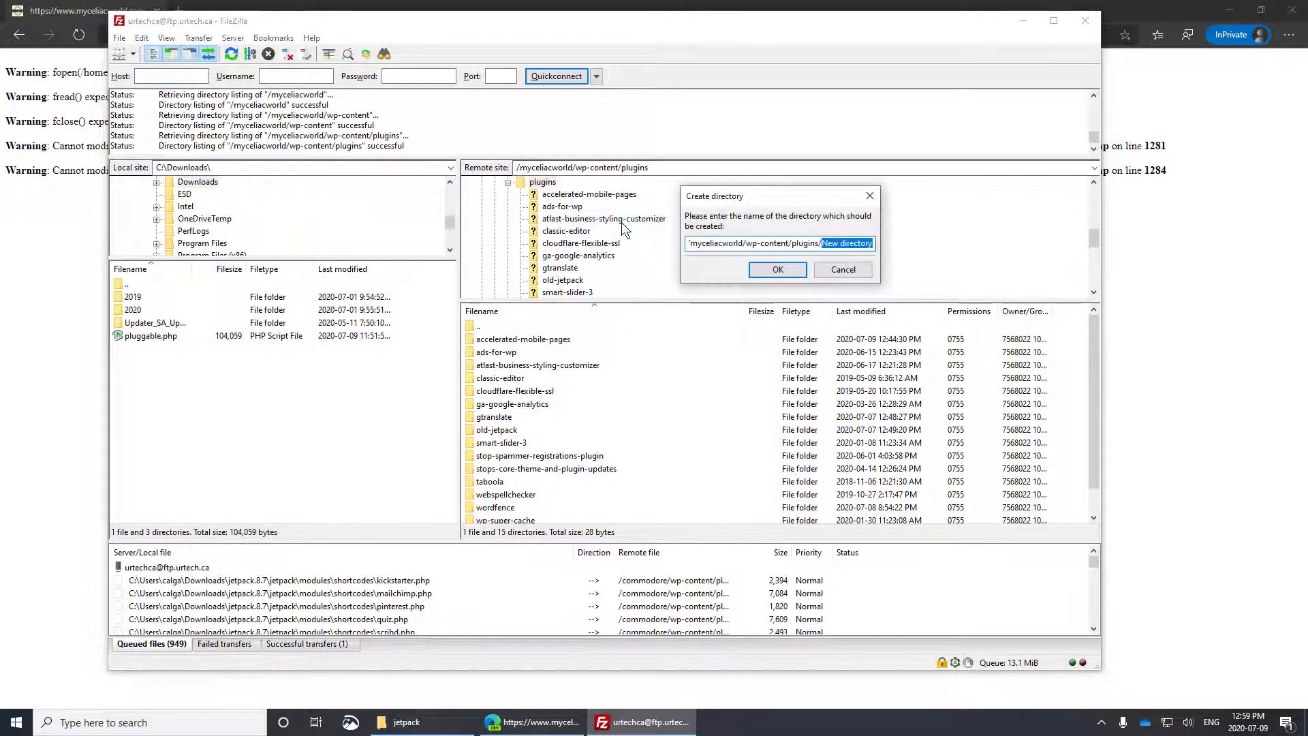
pyautogui.write('jetp')
pyautogui.press('BackSpace')
pyautogui.press('BackSpace')
pyautogui.write('tpack')
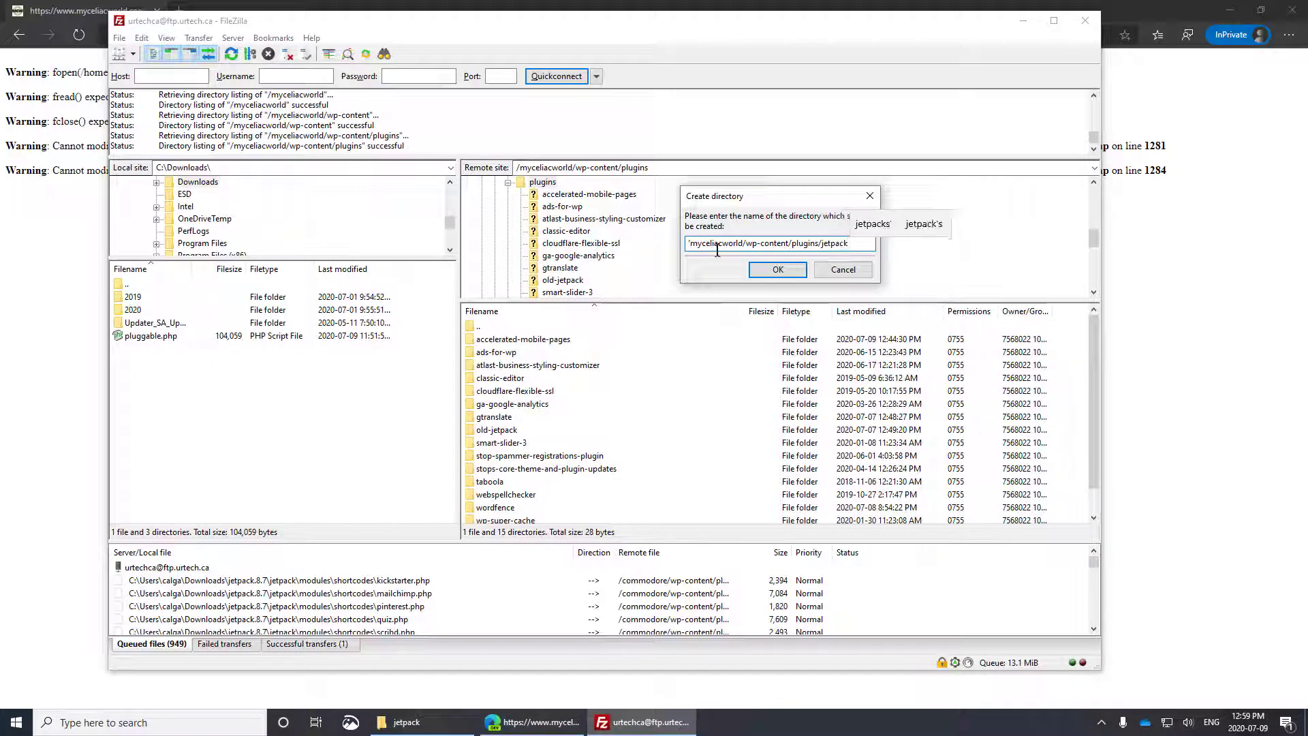
pyautogui.click(777, 270)
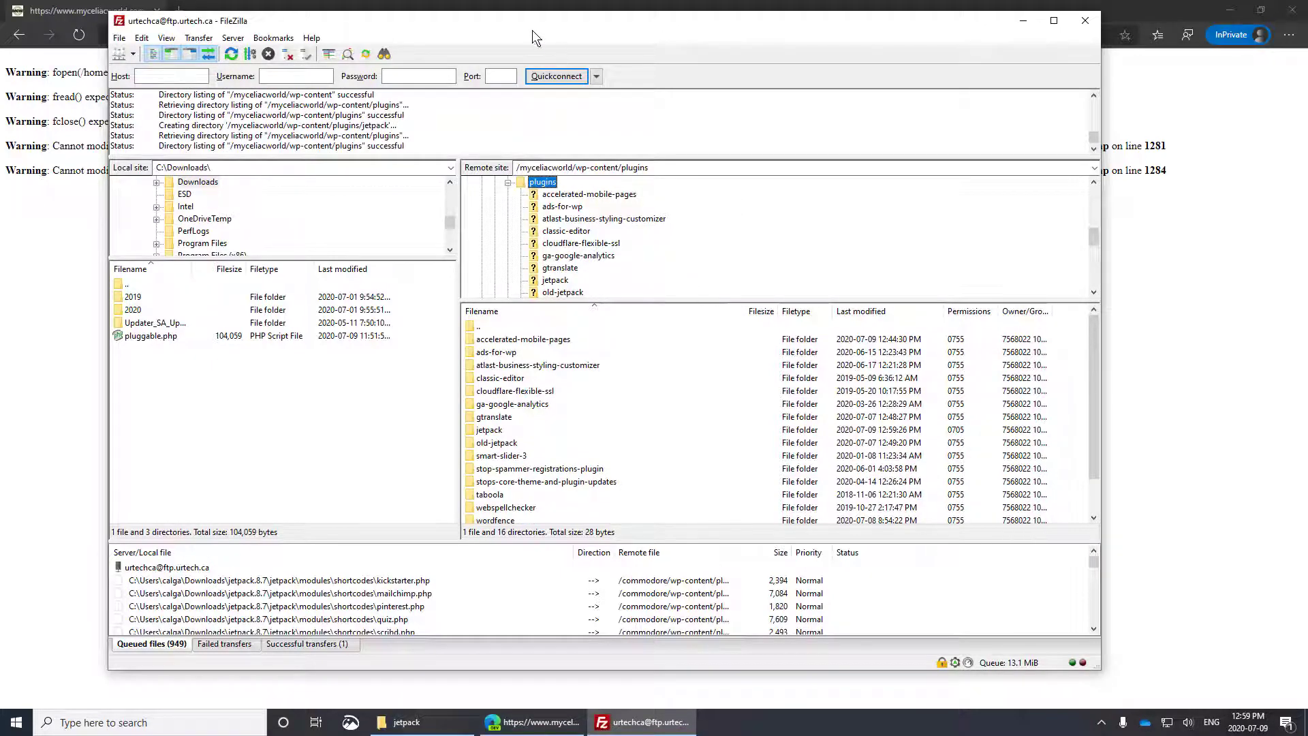
# Open the empty jetpack folder on the server and bring up the downloaded jetpack 8.7 files.
pyautogui.moveTo(533, 30); pyautogui.dragTo(687, 52)
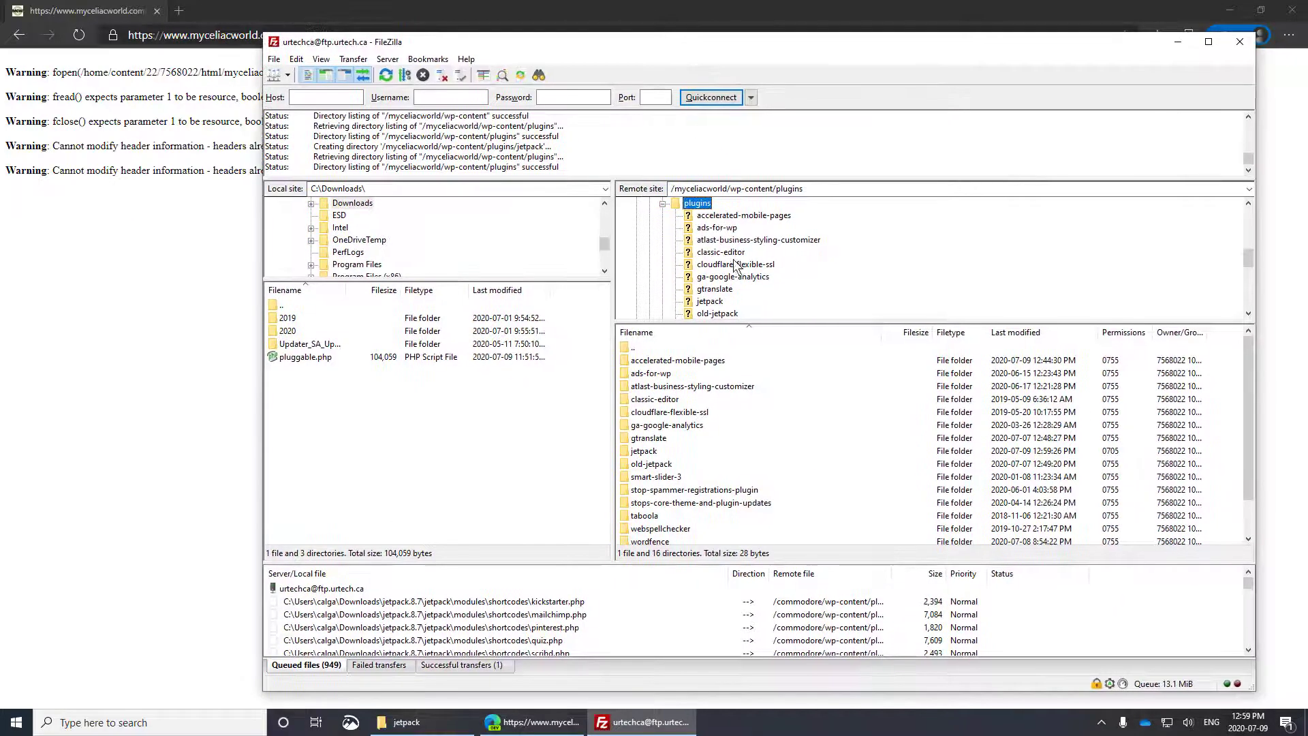
pyautogui.click(711, 301)
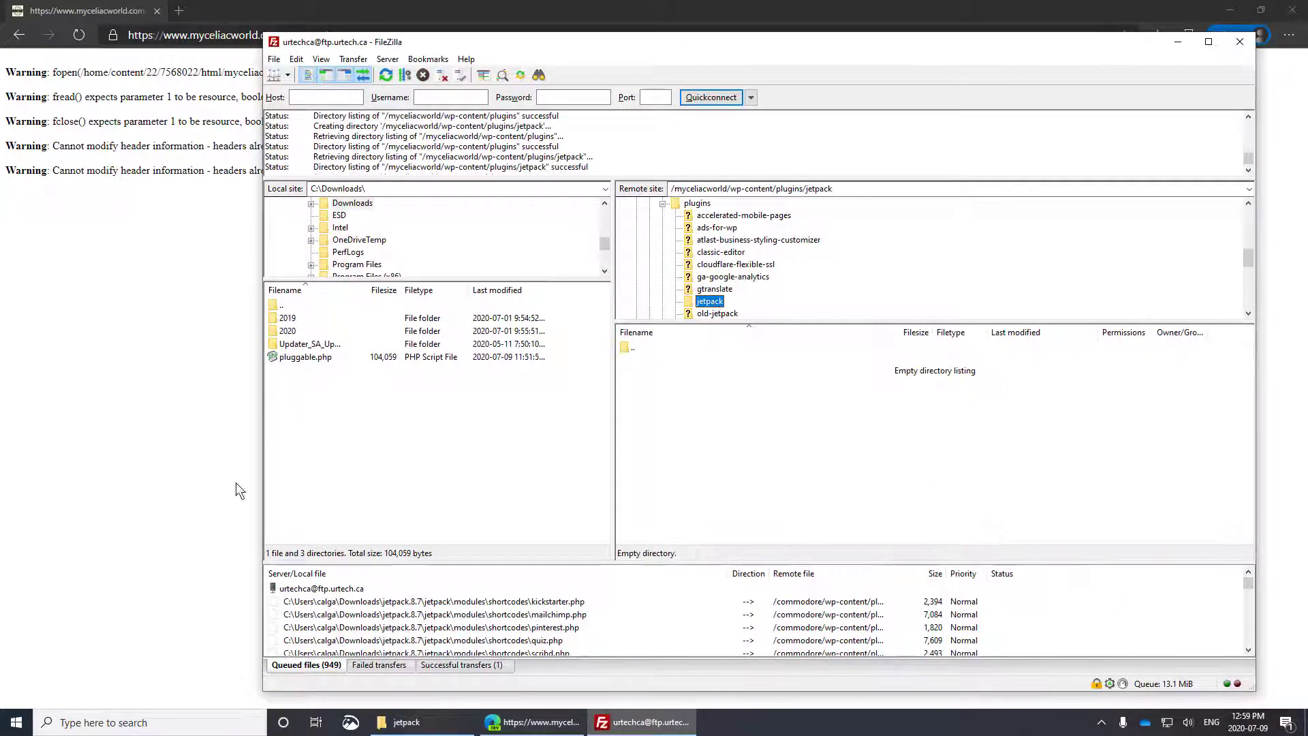
pyautogui.click(406, 721)
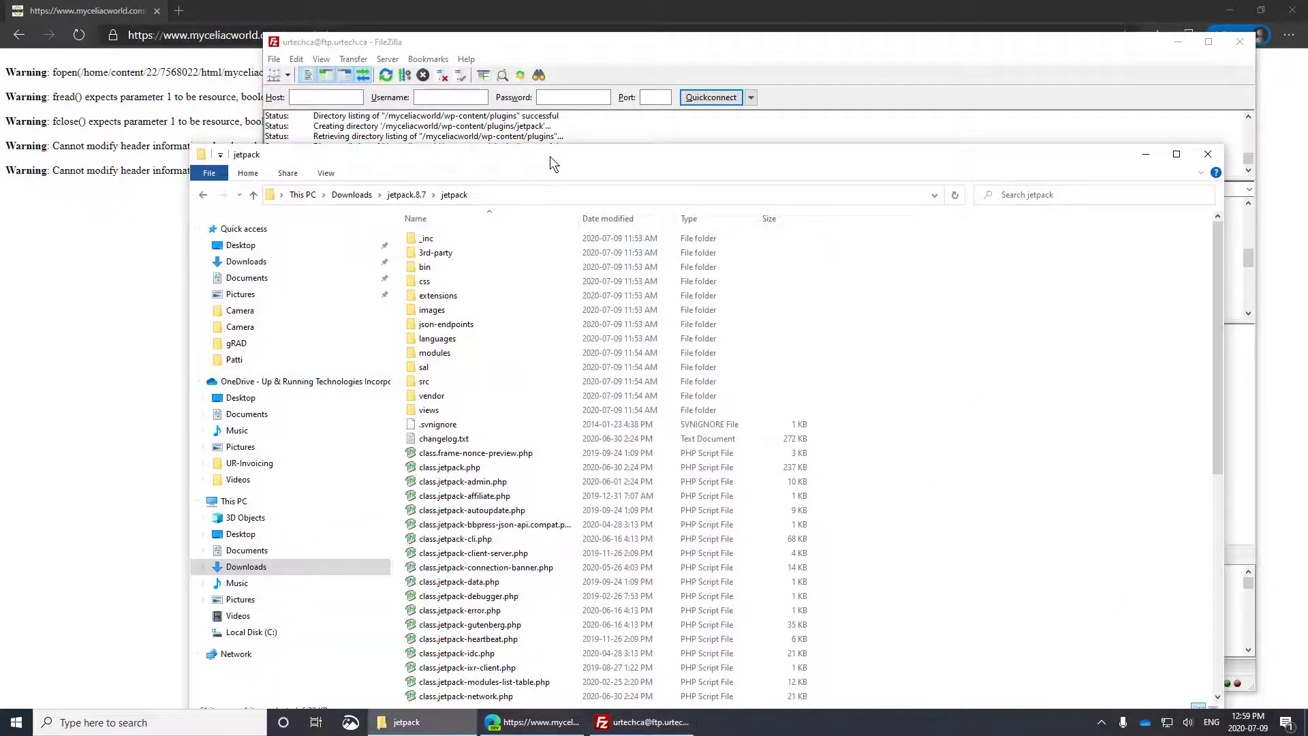
pyautogui.moveTo(550, 156); pyautogui.dragTo(475, 67)
# Upload jetpack.php from Downloads\jetpack.8.7\jetpack into the server's jetpack folder, then return to Edge.
pyautogui.click(359, 436)
pyautogui.scroll(-9, 359, 436)
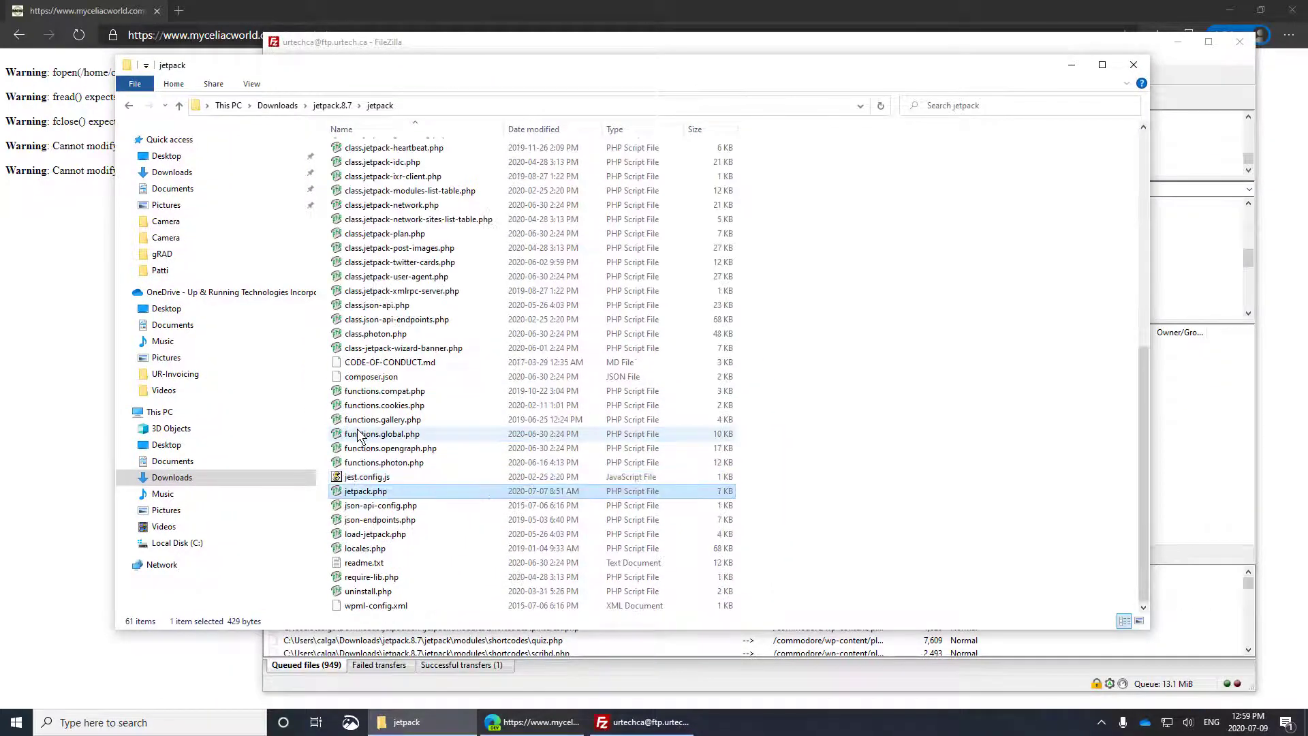
pyautogui.click(361, 489)
pyautogui.moveTo(448, 67); pyautogui.dragTo(1111, 54)
pyautogui.moveTo(1027, 480); pyautogui.dragTo(684, 426)
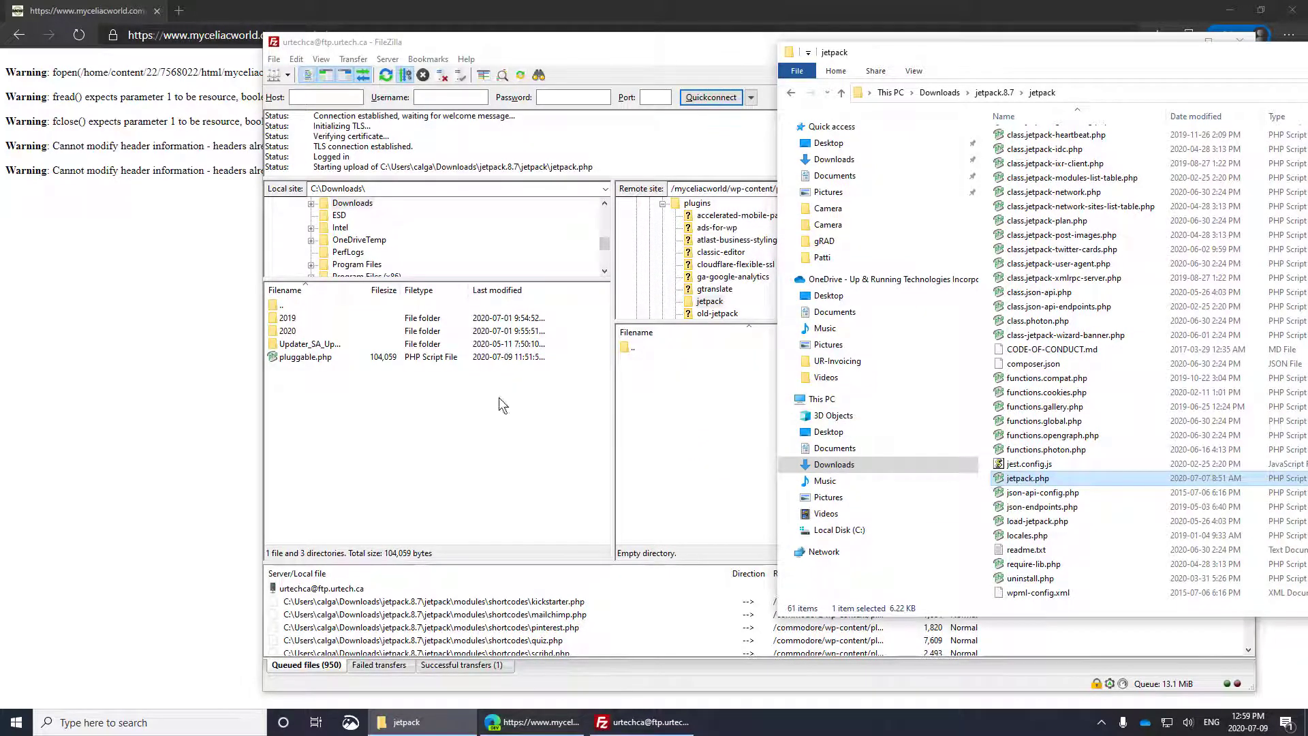
pyautogui.click(245, 96)
pyautogui.moveTo(244, 72); pyautogui.dragTo(468, 74)
# Refresh wp-admin so the Dashboard loads with a Jetpack installation-incomplete notice.
pyautogui.click(589, 370)
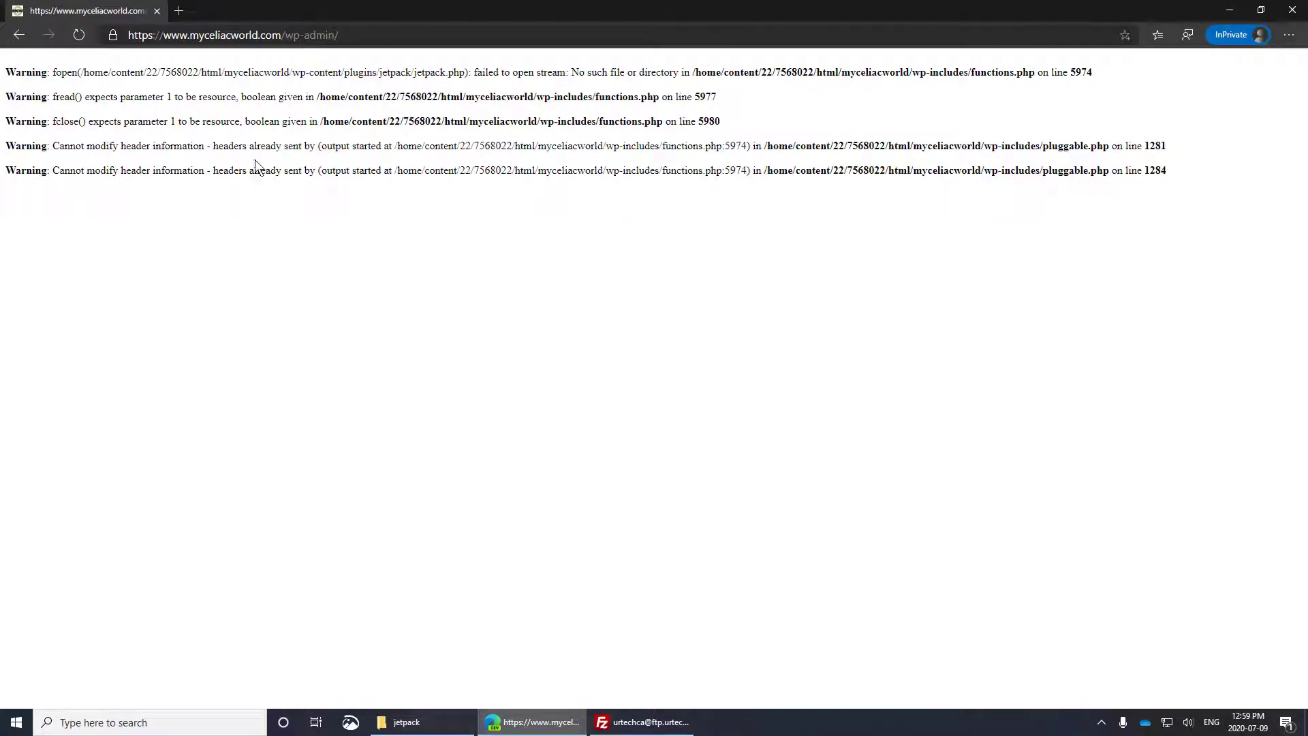
pyautogui.click(81, 35)
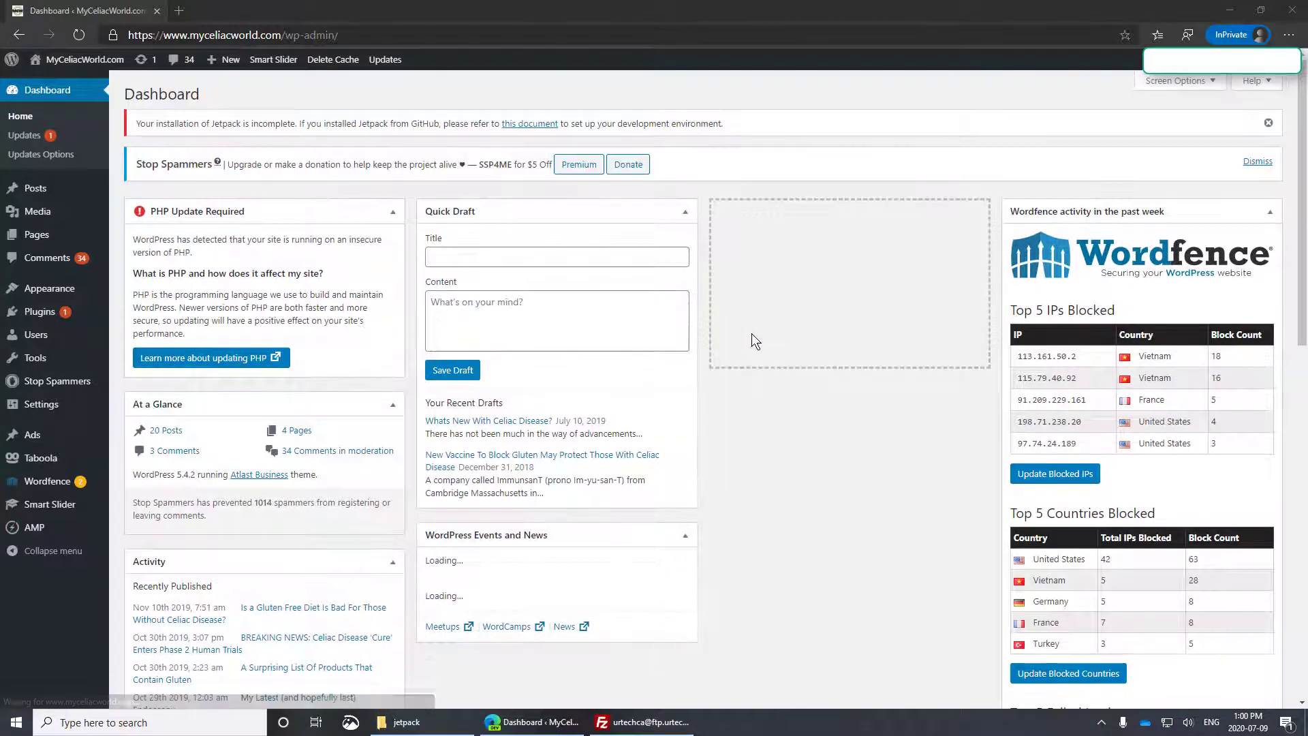
pyautogui.moveTo(39, 312)
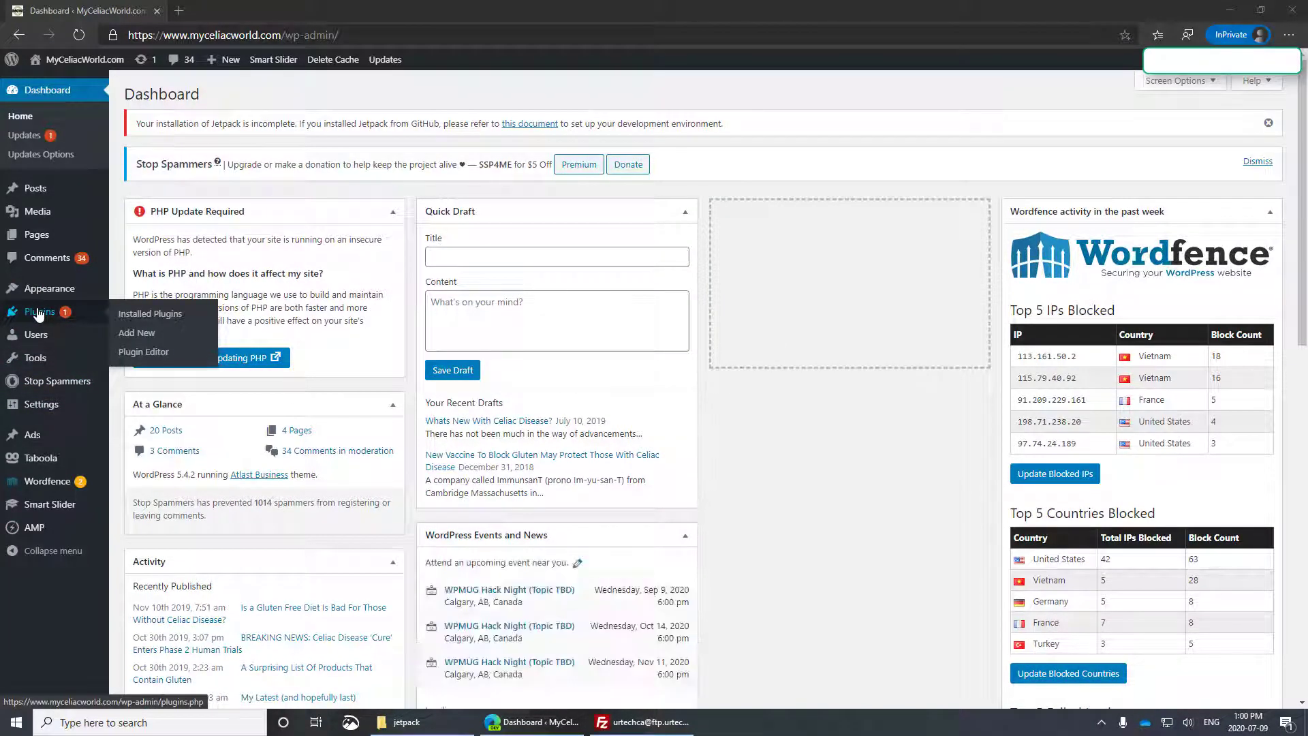
# Delete both Jetpack by WordPress.com entries from Installed Plugins, leaving 14 plugins.
pyautogui.click(150, 314)
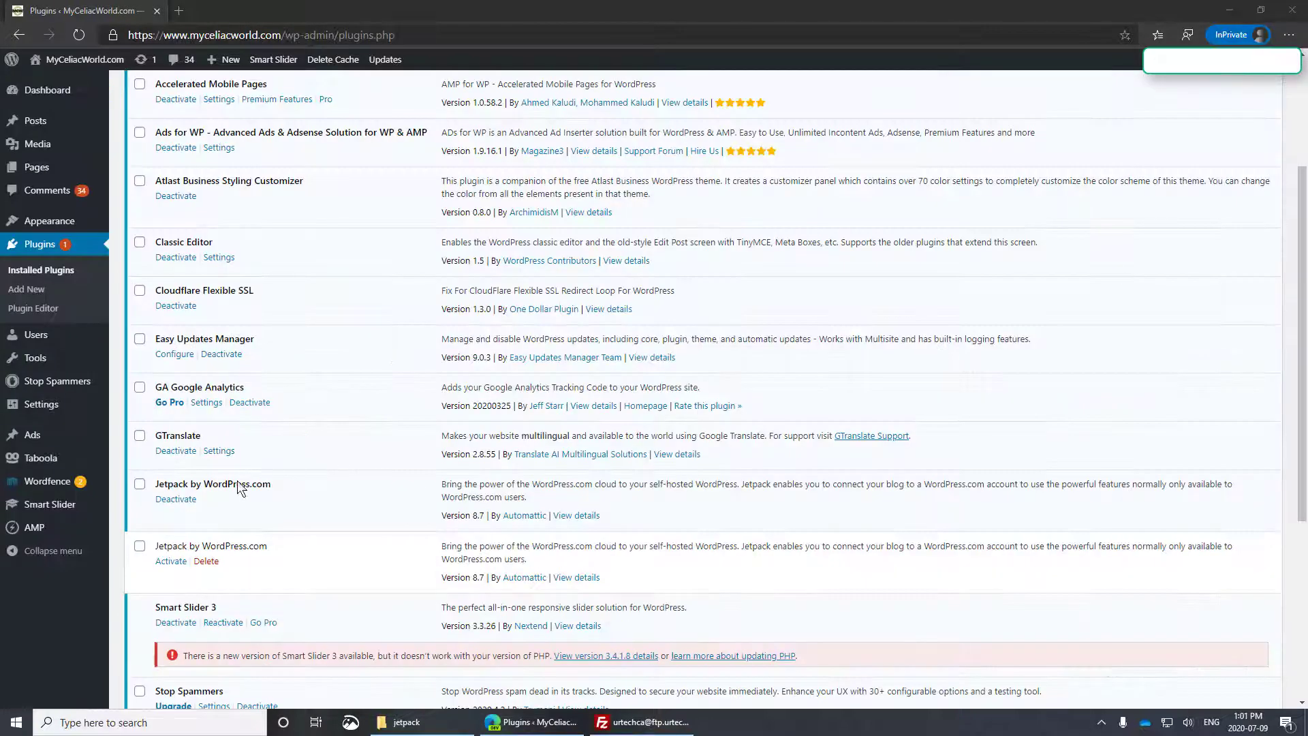
pyautogui.click(176, 500)
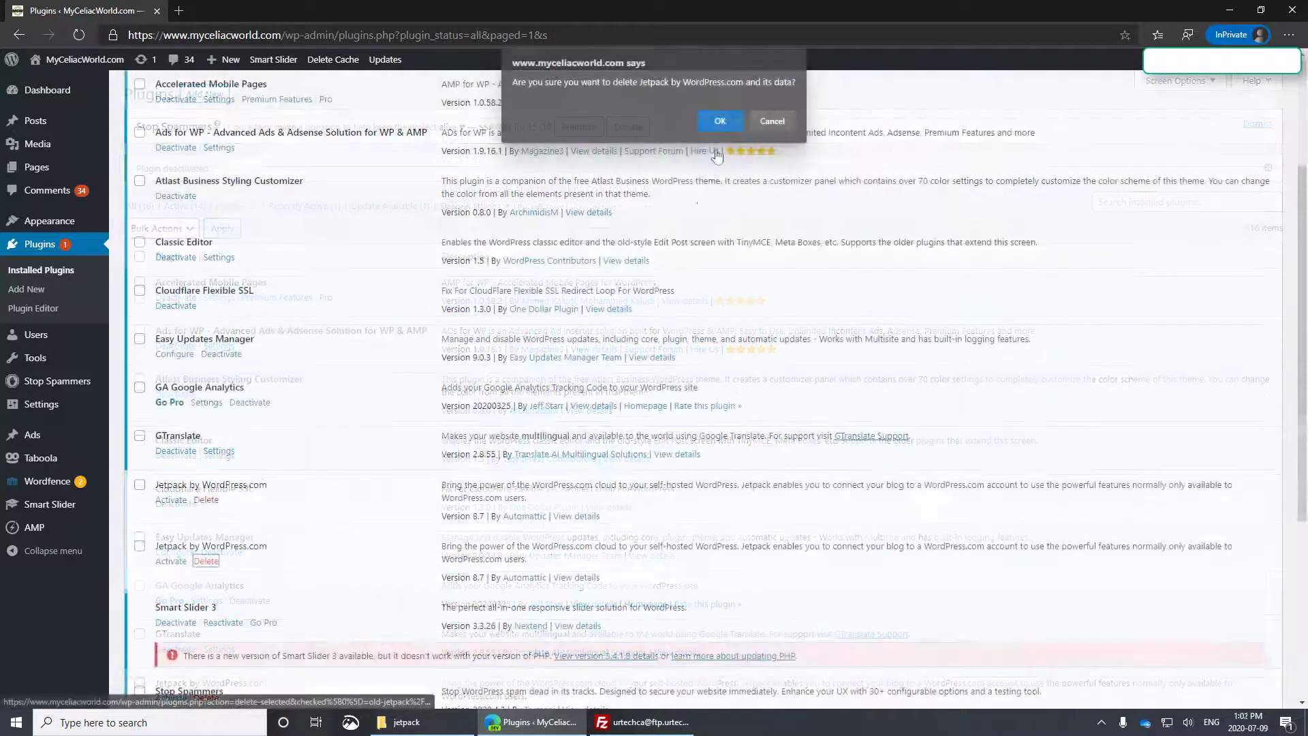
pyautogui.click(715, 121)
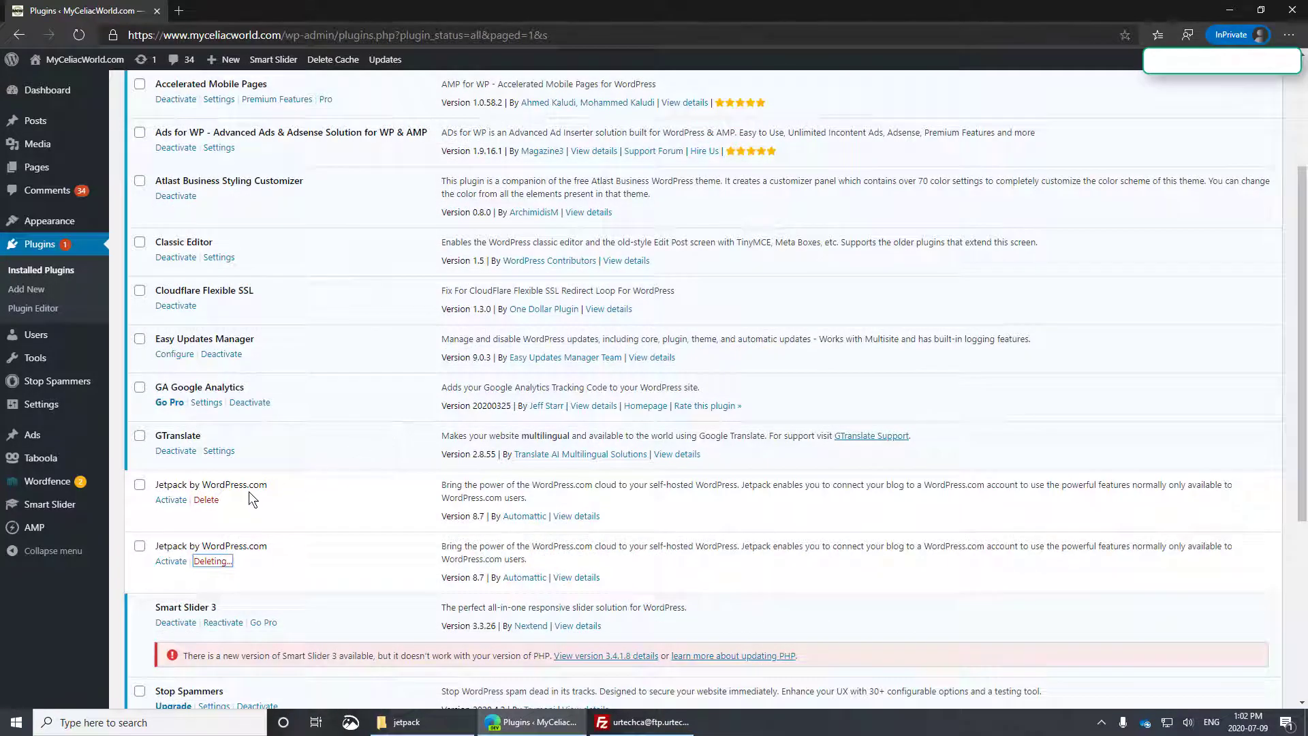
pyautogui.click(206, 501)
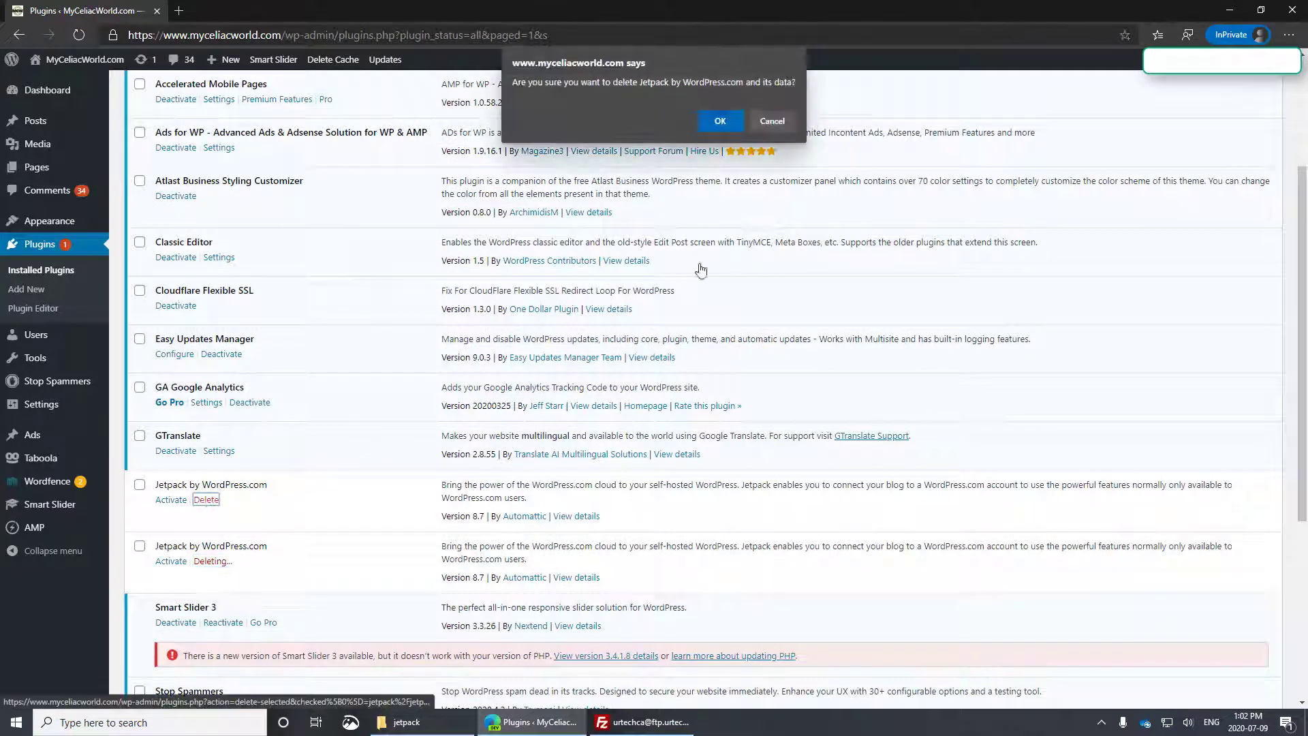
pyautogui.click(726, 124)
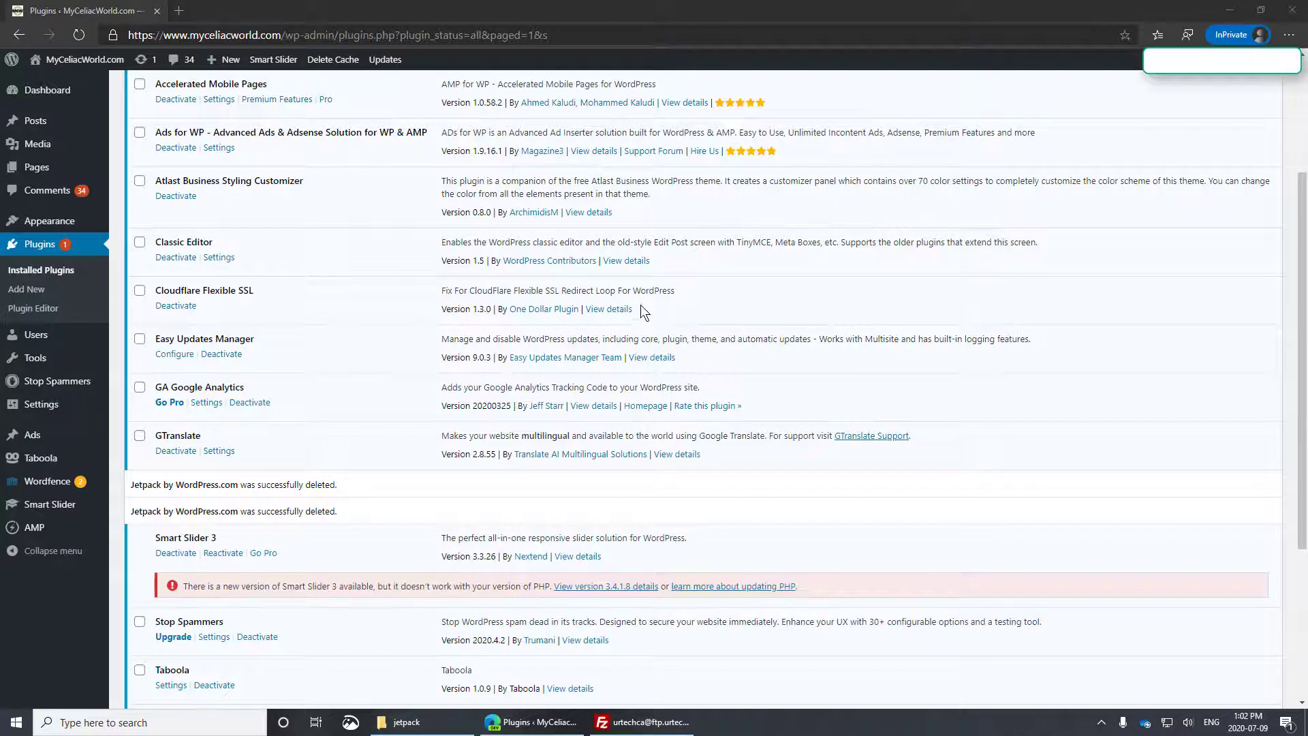
pyautogui.scroll(3, 640, 309)
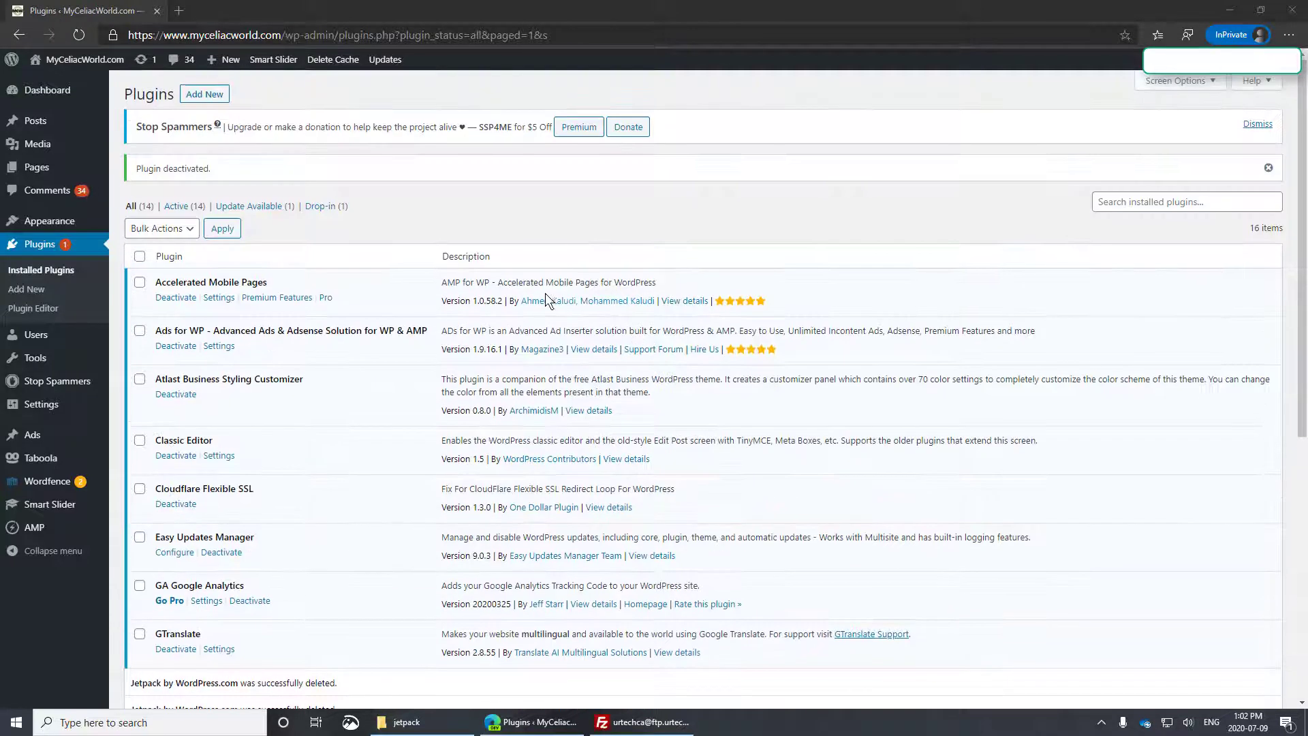
# Install Jetpack by WordPress.com from Plugins > Add New and activate it.
pyautogui.click(26, 289)
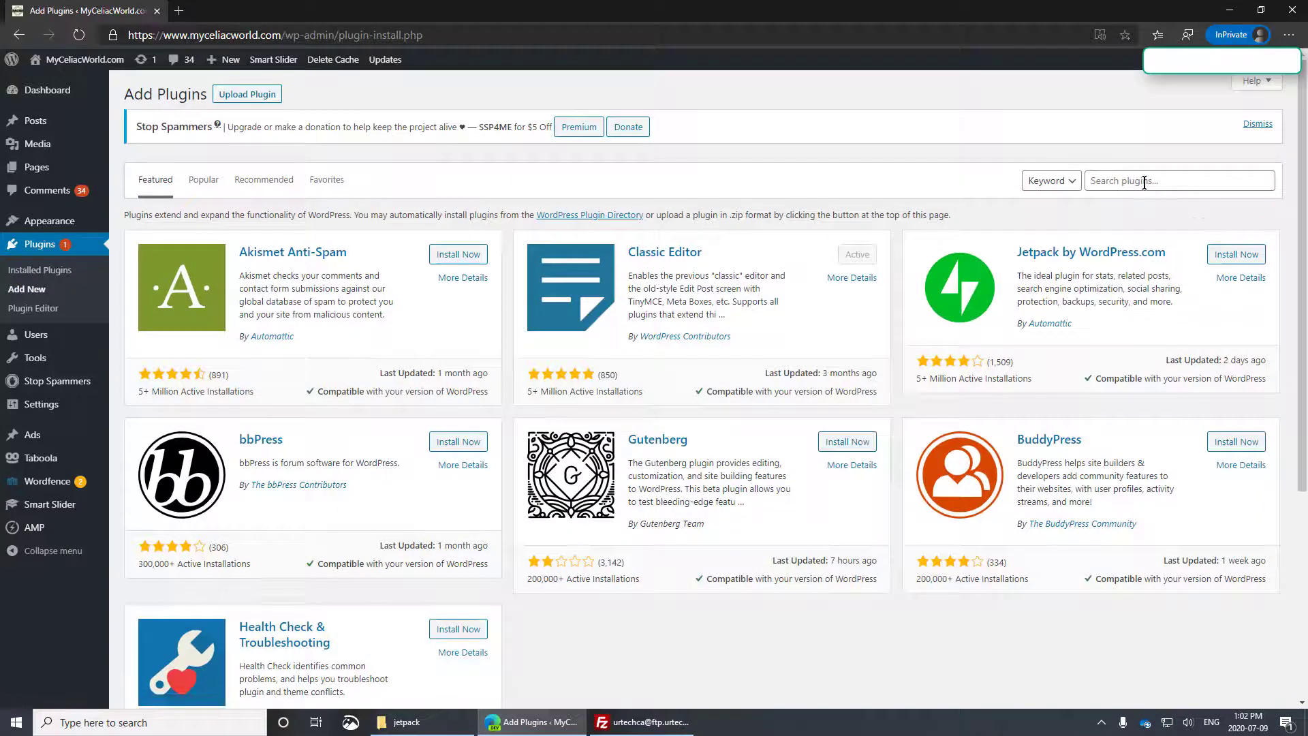
pyautogui.click(1144, 182)
pyautogui.click(1008, 147)
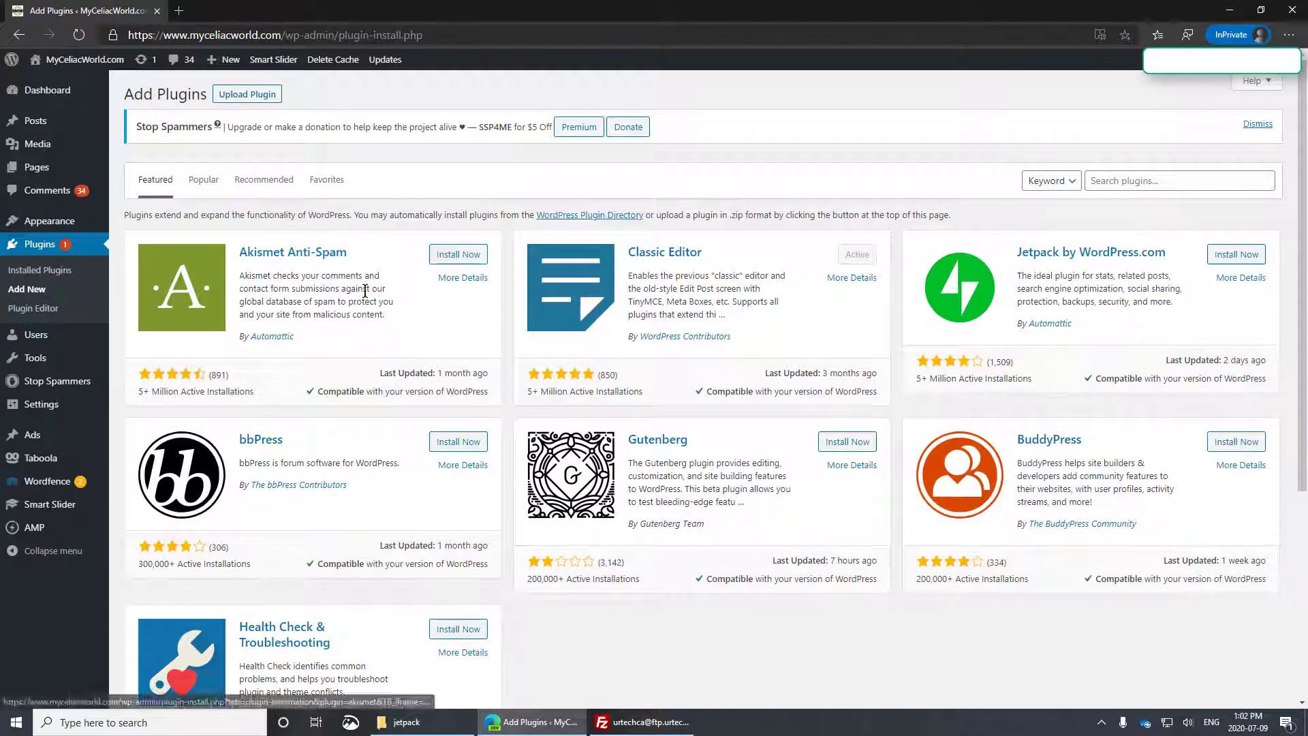
pyautogui.moveTo(1072, 325); pyautogui.dragTo(1026, 324)
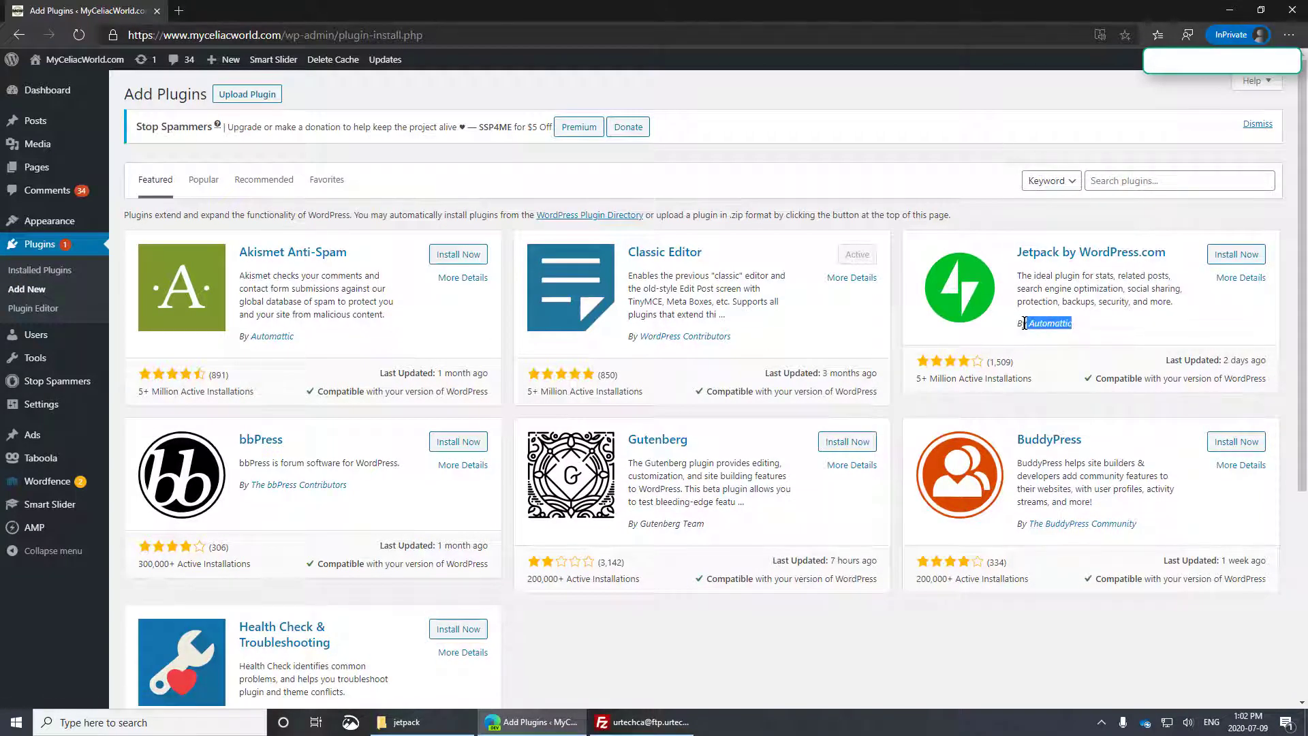
pyautogui.click(1167, 337)
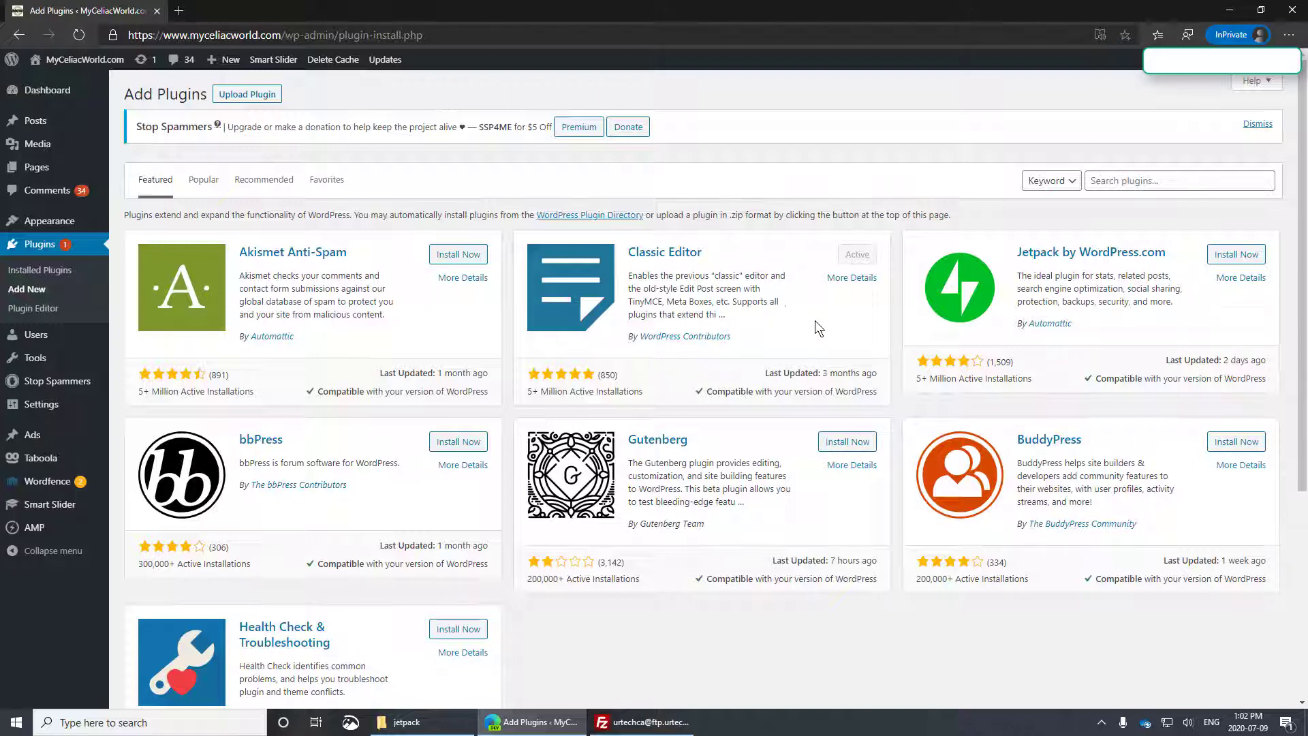
pyautogui.click(1239, 255)
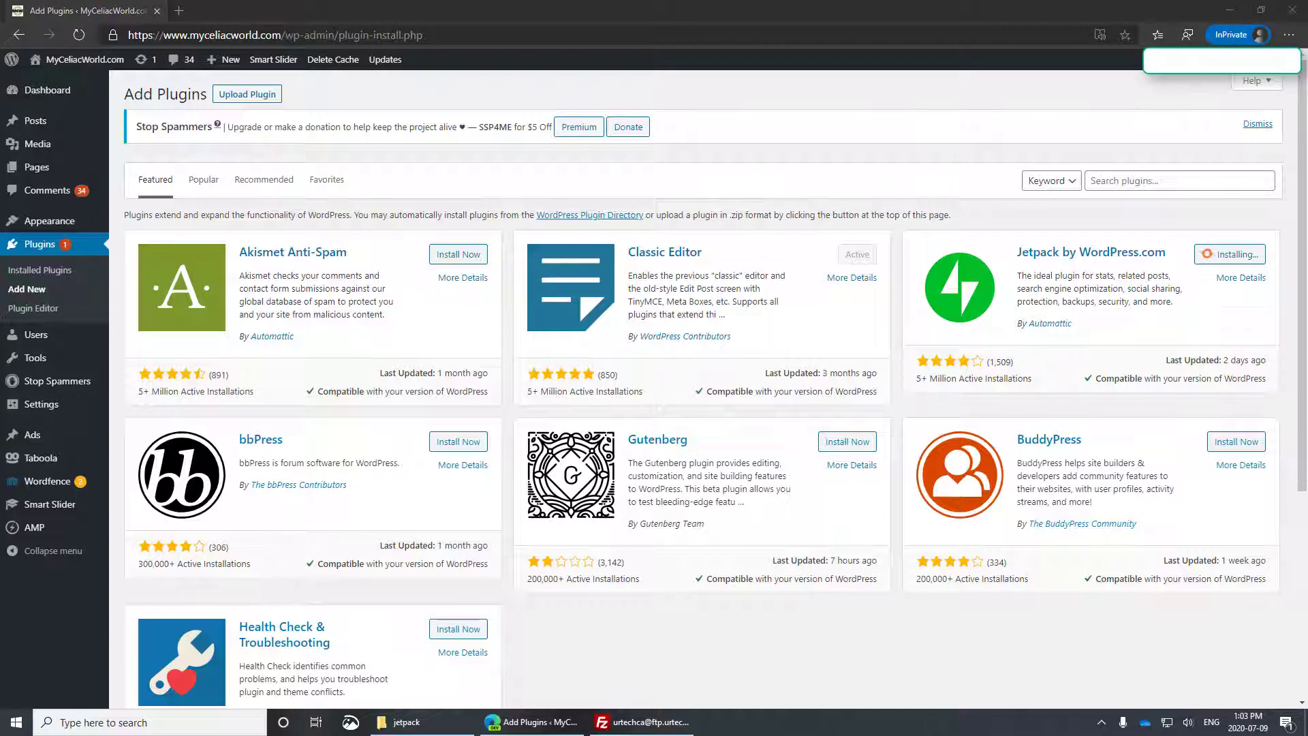
pyautogui.click(1239, 255)
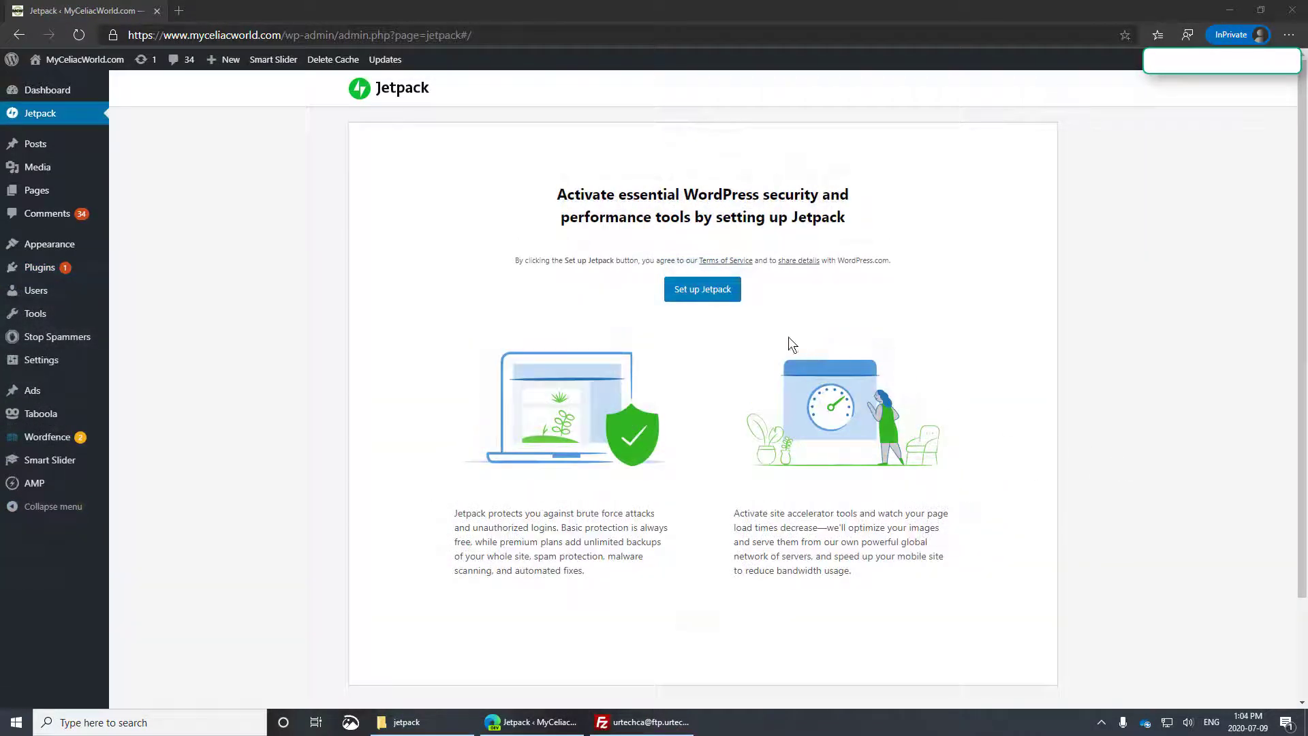
# Set up Jetpack and choose Start with free on the plans page.
pyautogui.click(702, 290)
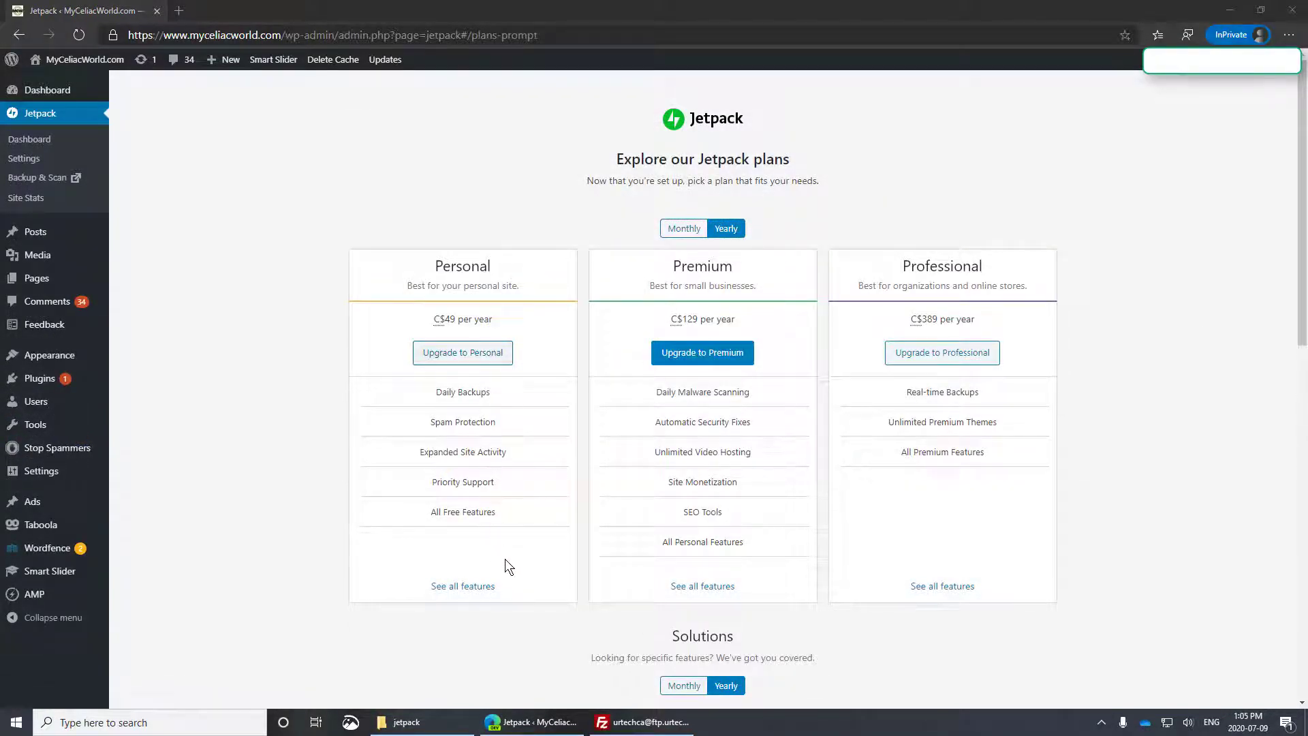
pyautogui.scroll(-4, 505, 562)
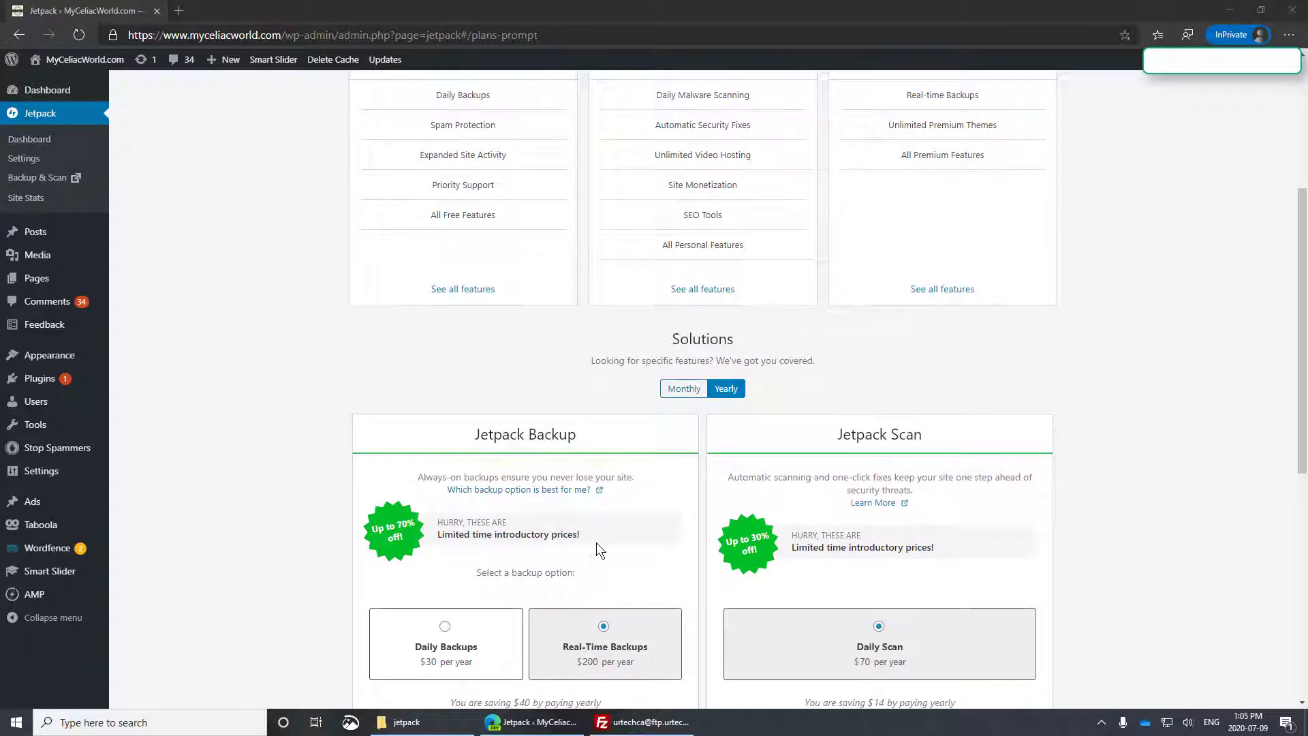
pyautogui.scroll(-7, 595, 543)
pyautogui.click(692, 618)
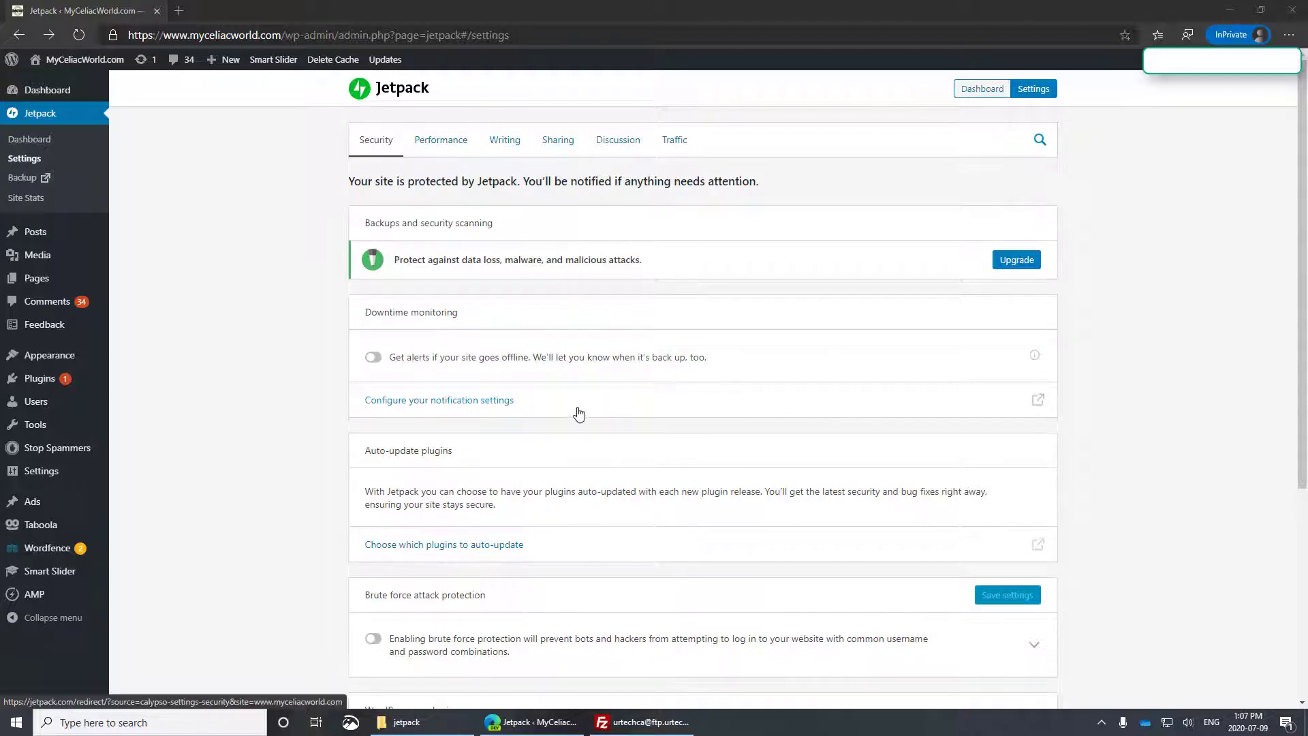
# Toggle Jetpack's brute force attack protection in its security settings.
pyautogui.scroll(-3, 578, 413)
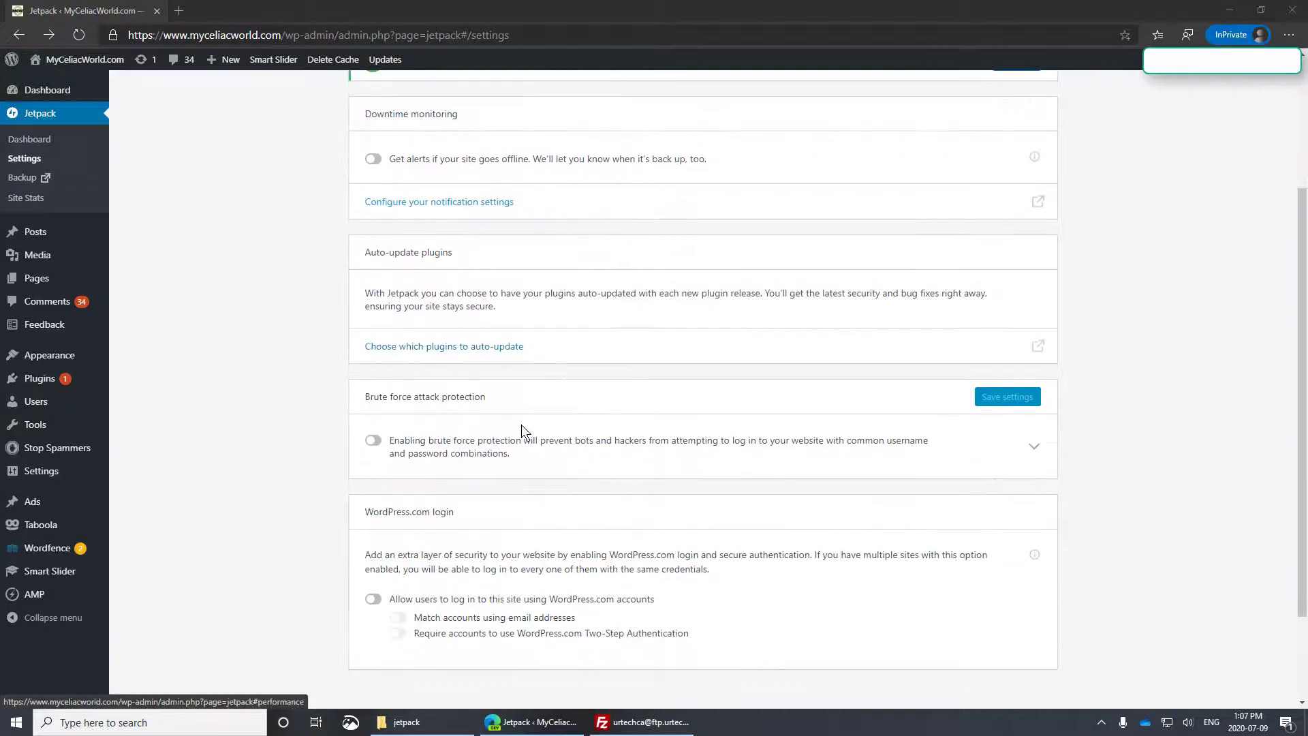
pyautogui.scroll(4, 619, 429)
pyautogui.scroll(-5, 610, 409)
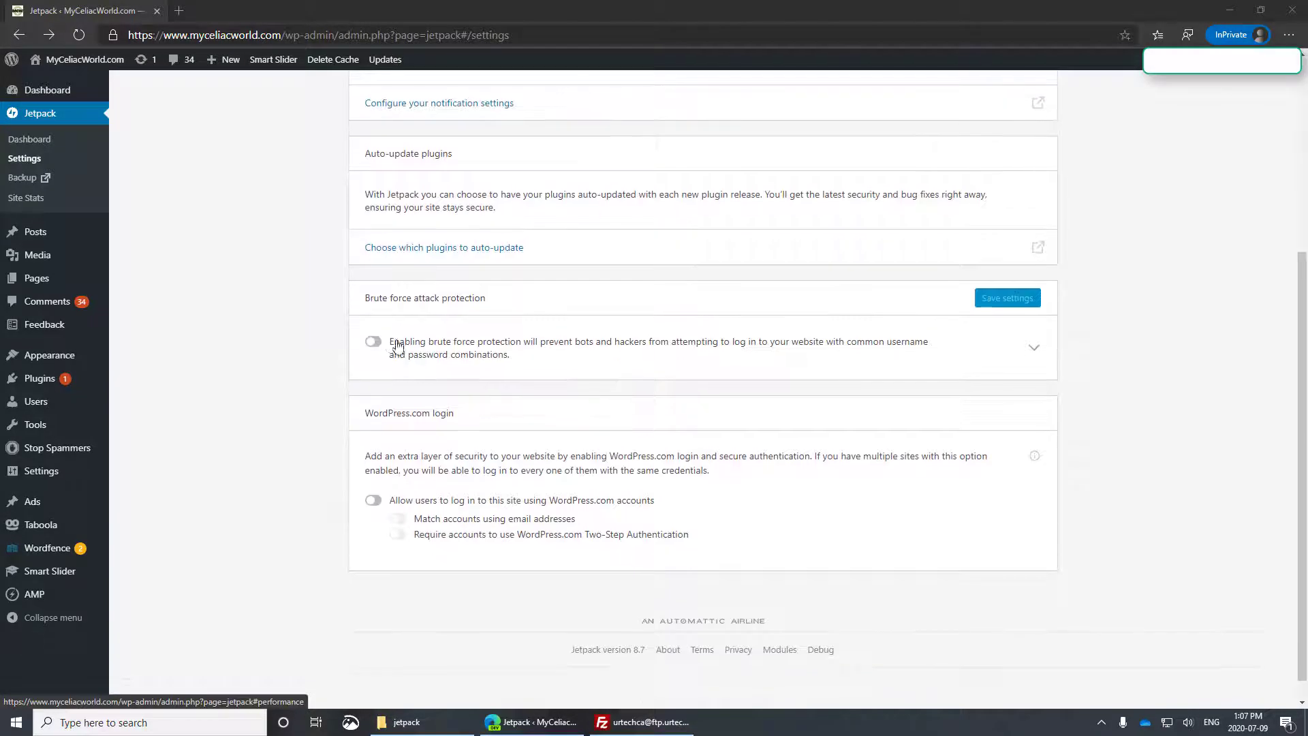
pyautogui.click(392, 346)
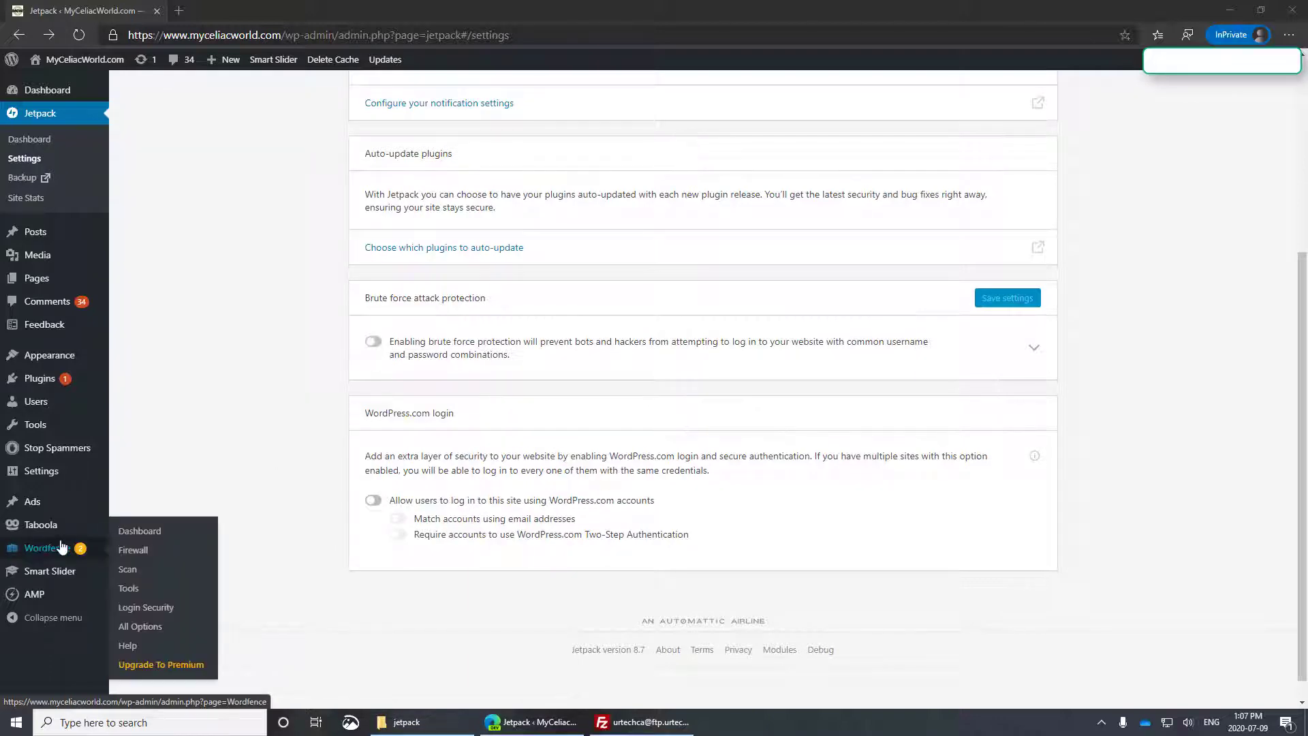
# Enable lazy loading for images and the site accelerator under Jetpack Performance.
pyautogui.scroll(6, 462, 467)
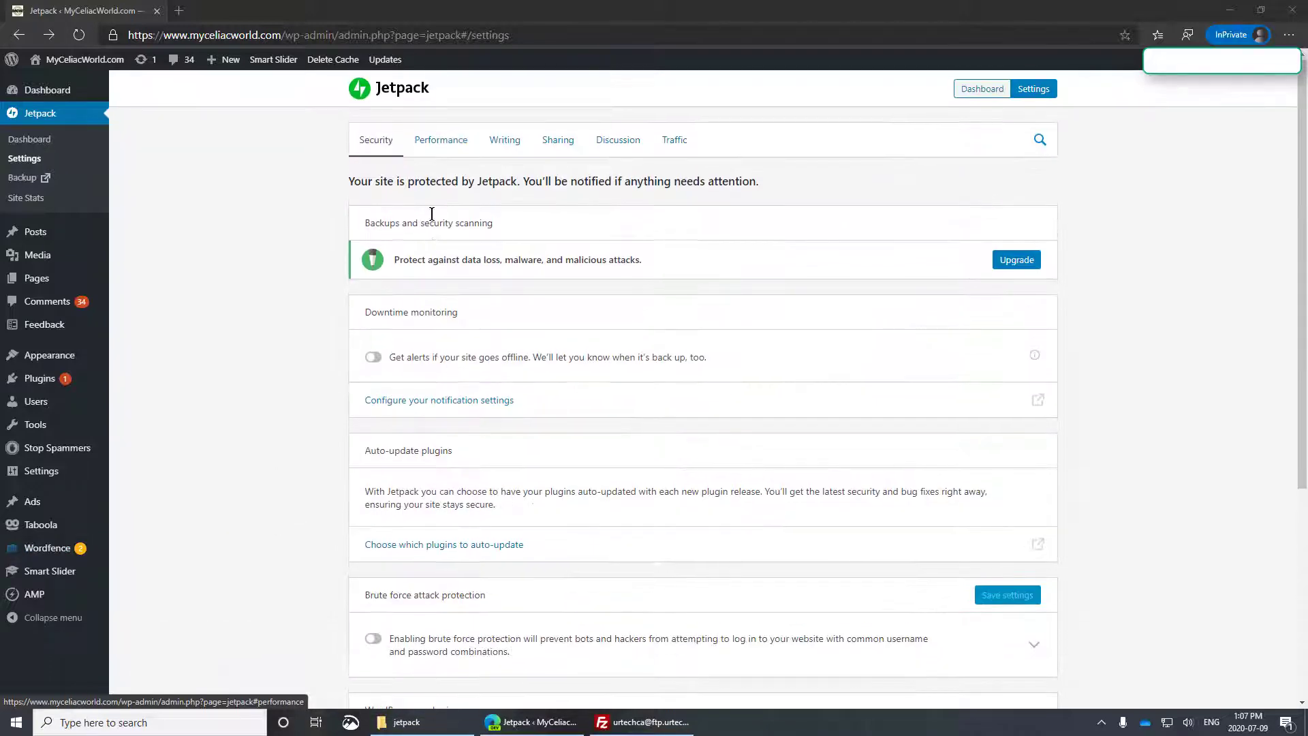
pyautogui.click(439, 143)
pyautogui.scroll(-3, 439, 144)
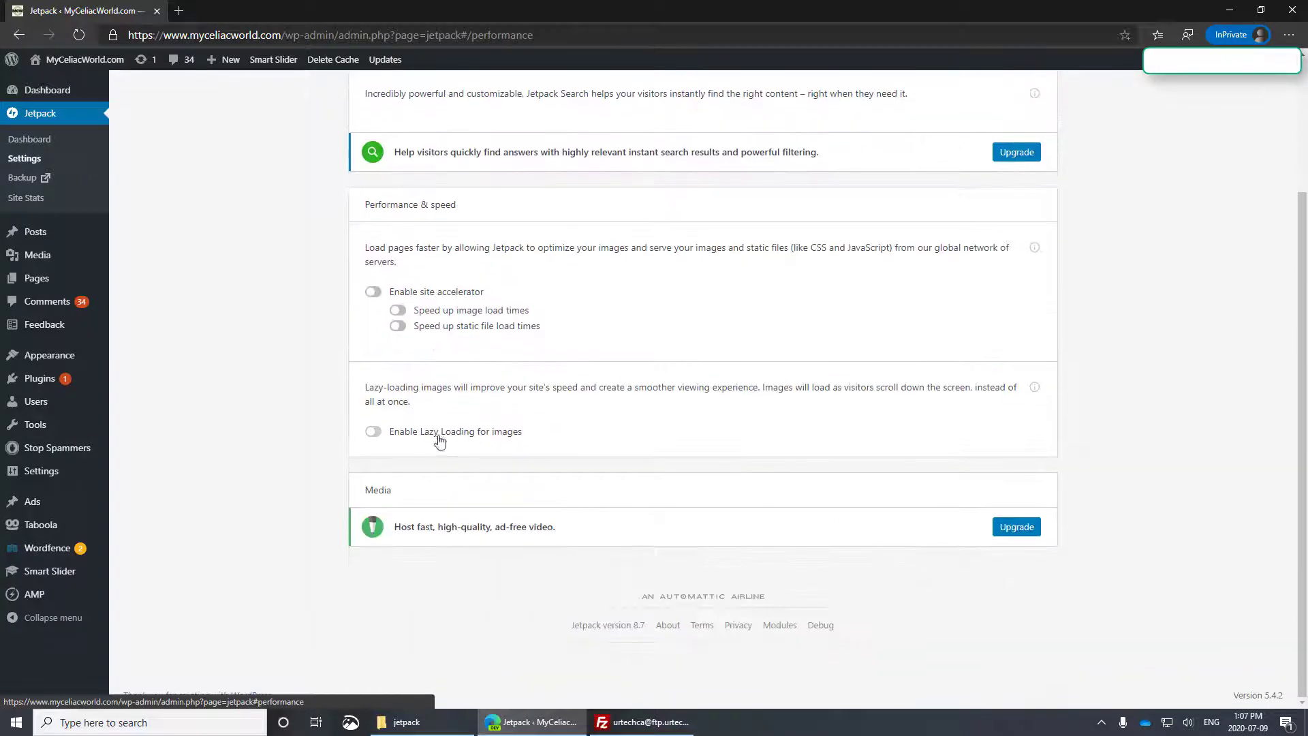
pyautogui.click(378, 433)
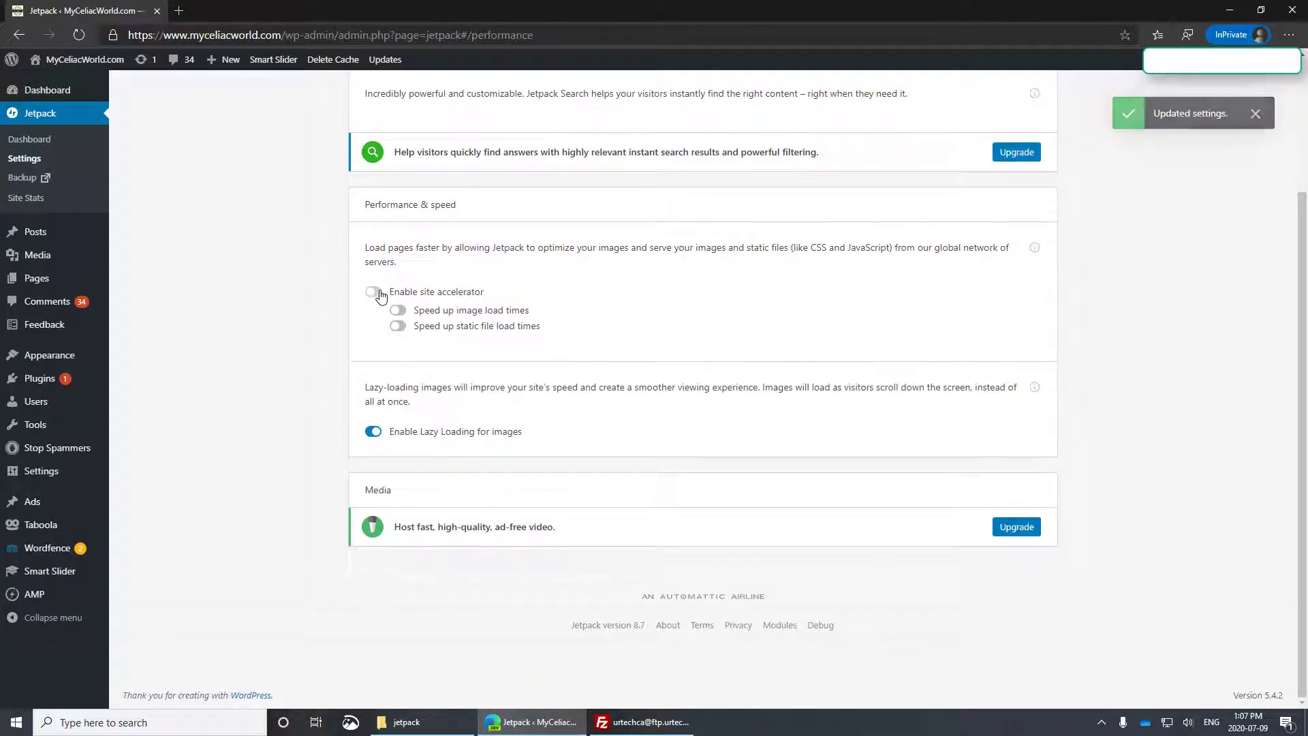
pyautogui.click(373, 293)
pyautogui.scroll(4, 429, 326)
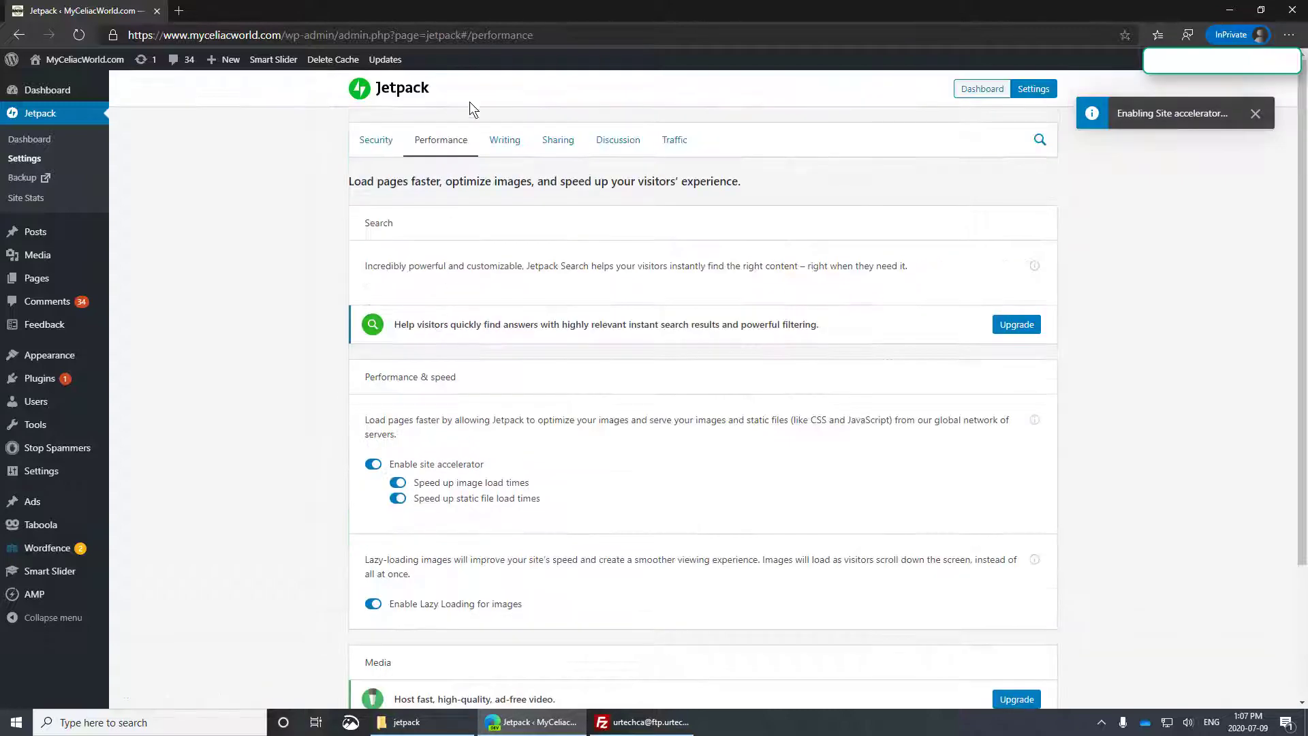
pyautogui.click(502, 140)
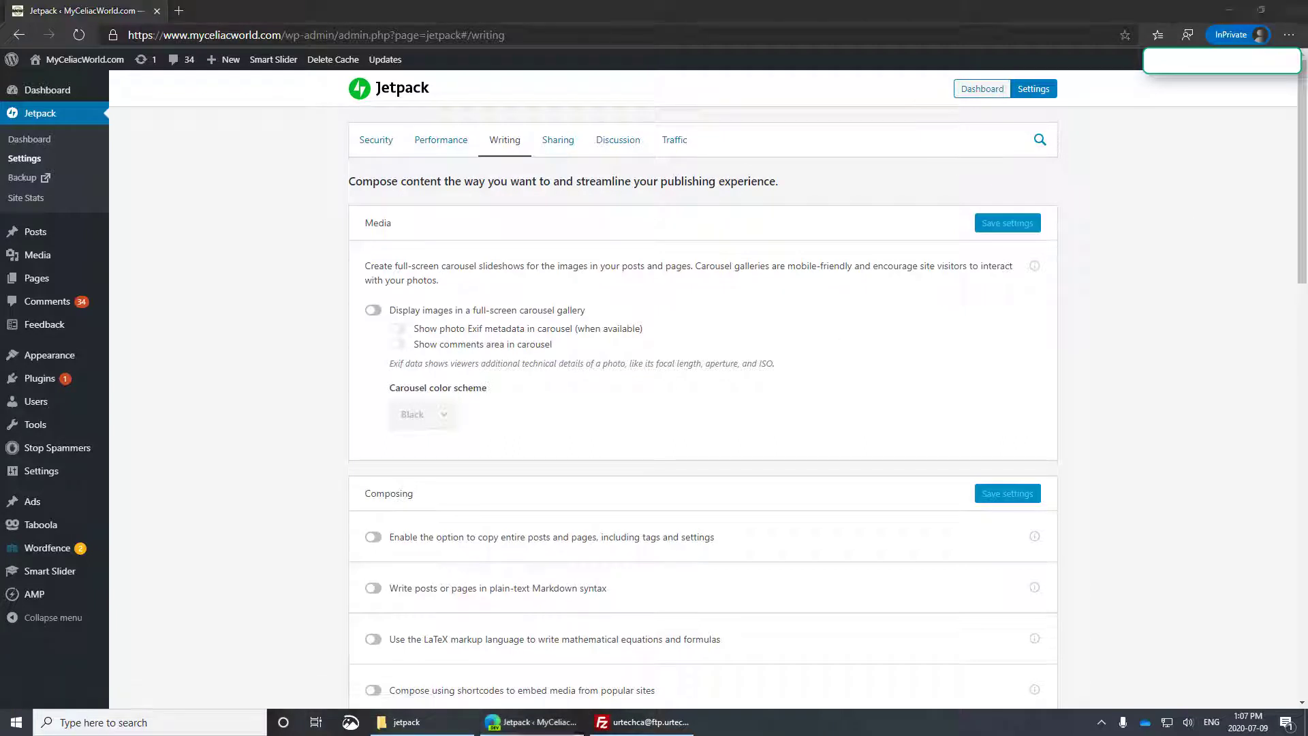
# Switch on Generate XML sitemaps in Jetpack's Traffic tab, after browsing Sharing and Discussion.
pyautogui.click(566, 145)
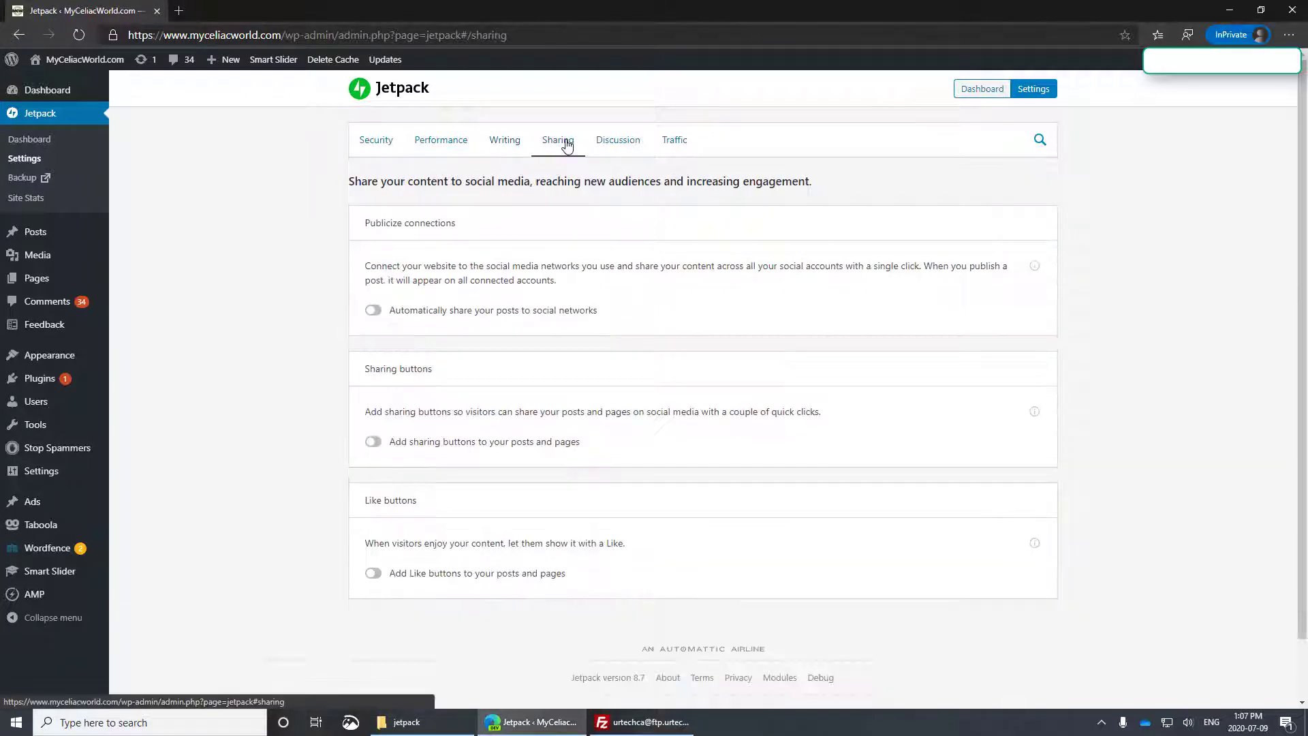
pyautogui.click(618, 141)
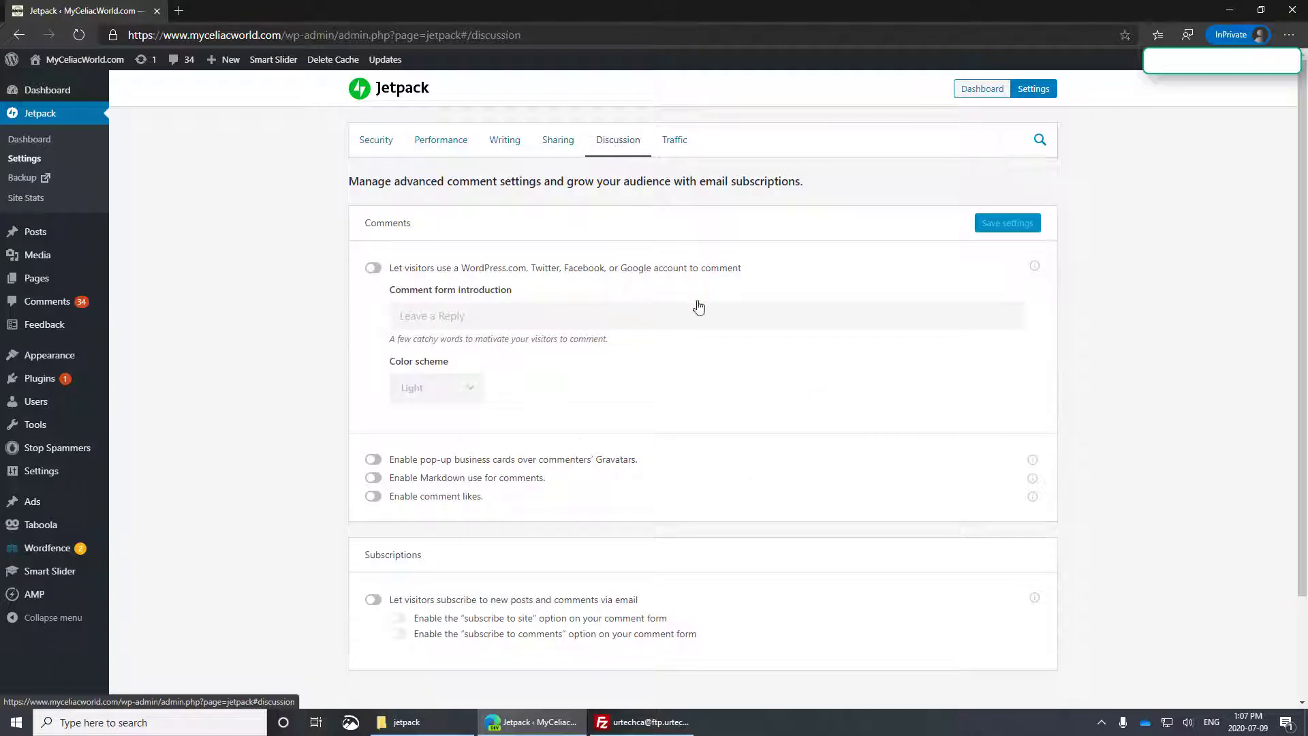
pyautogui.click(673, 139)
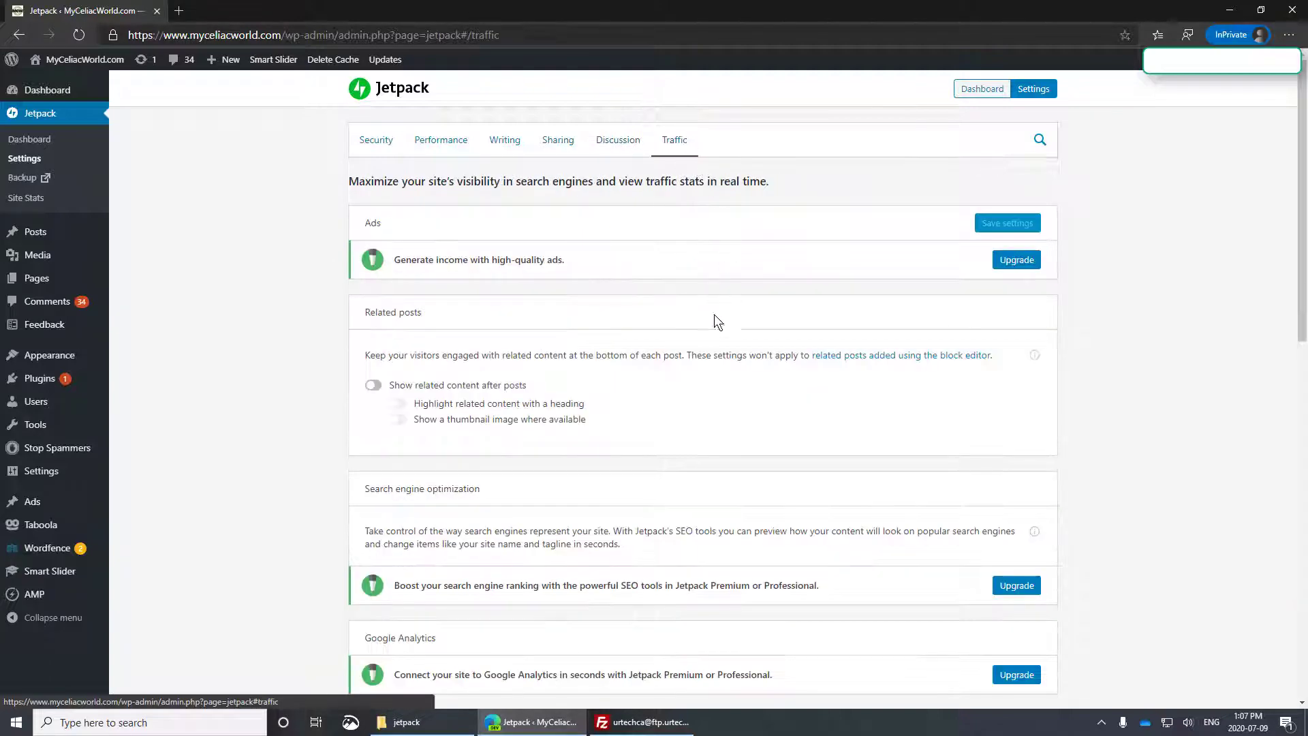
pyautogui.scroll(-5, 735, 340)
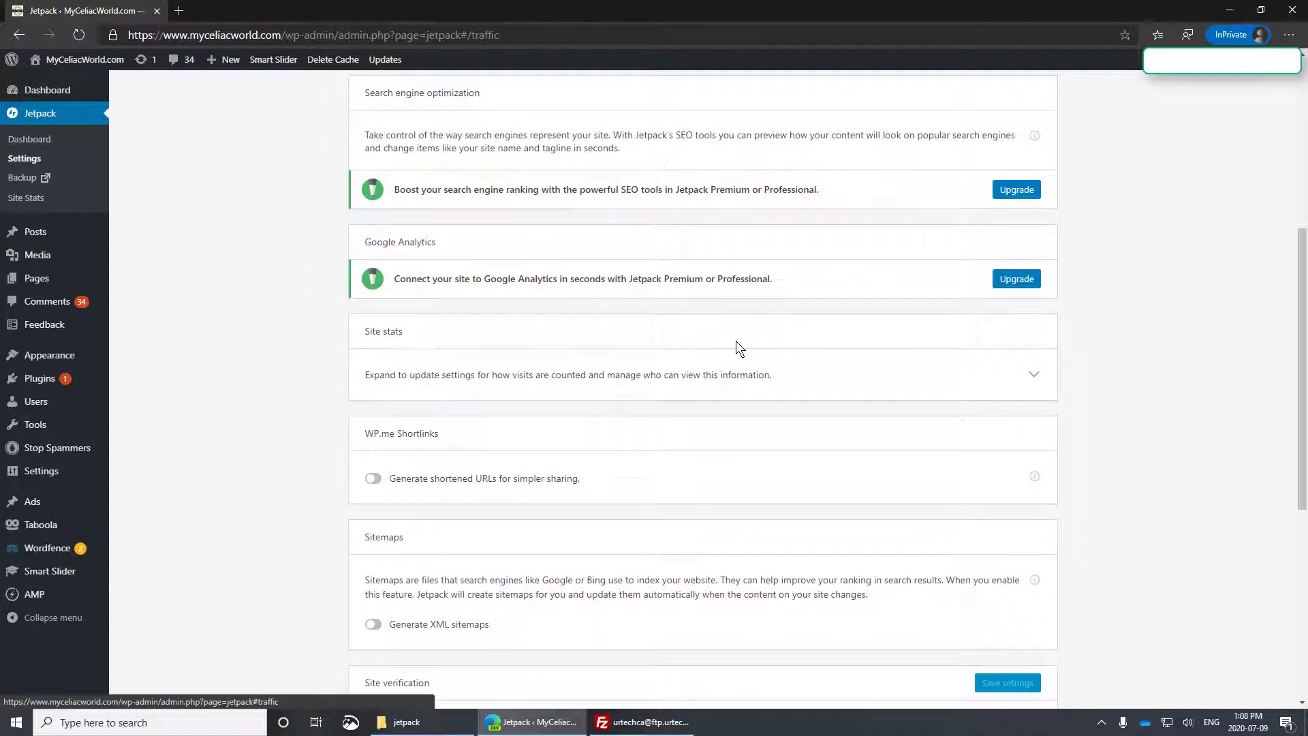
pyautogui.scroll(-4, 736, 340)
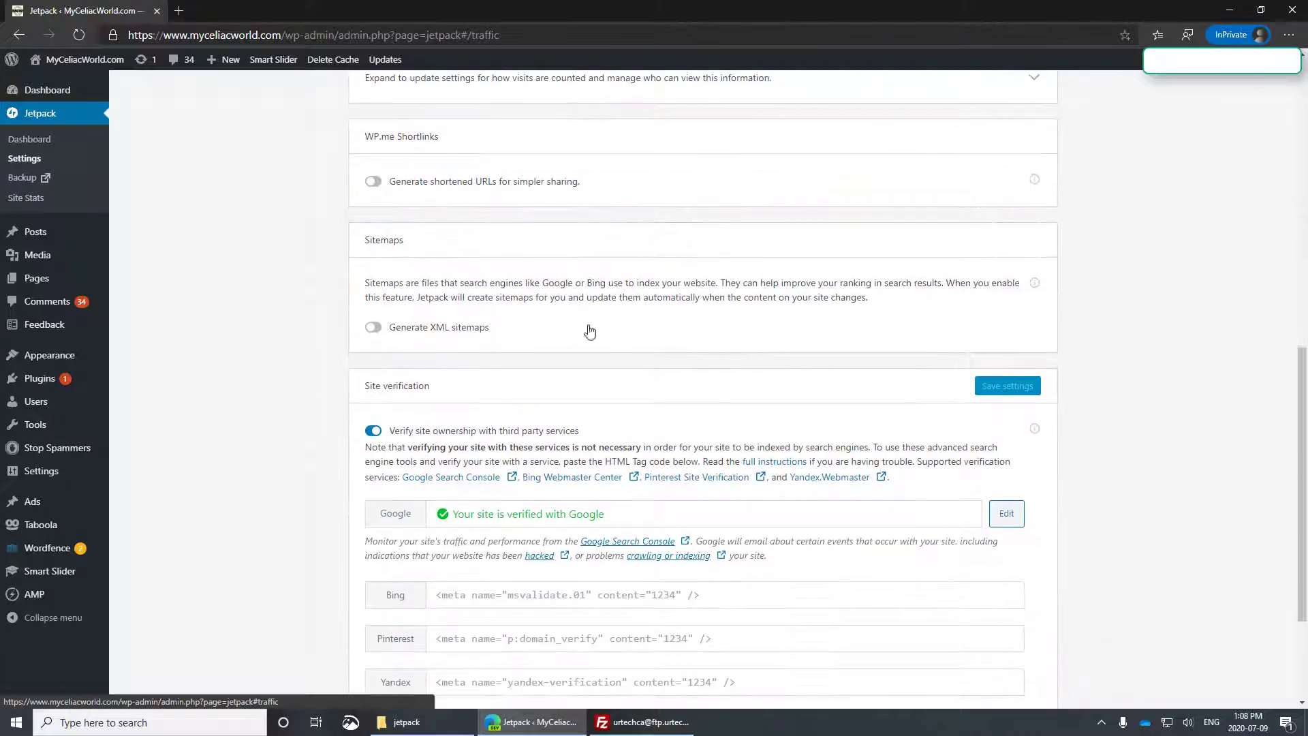
pyautogui.click(377, 328)
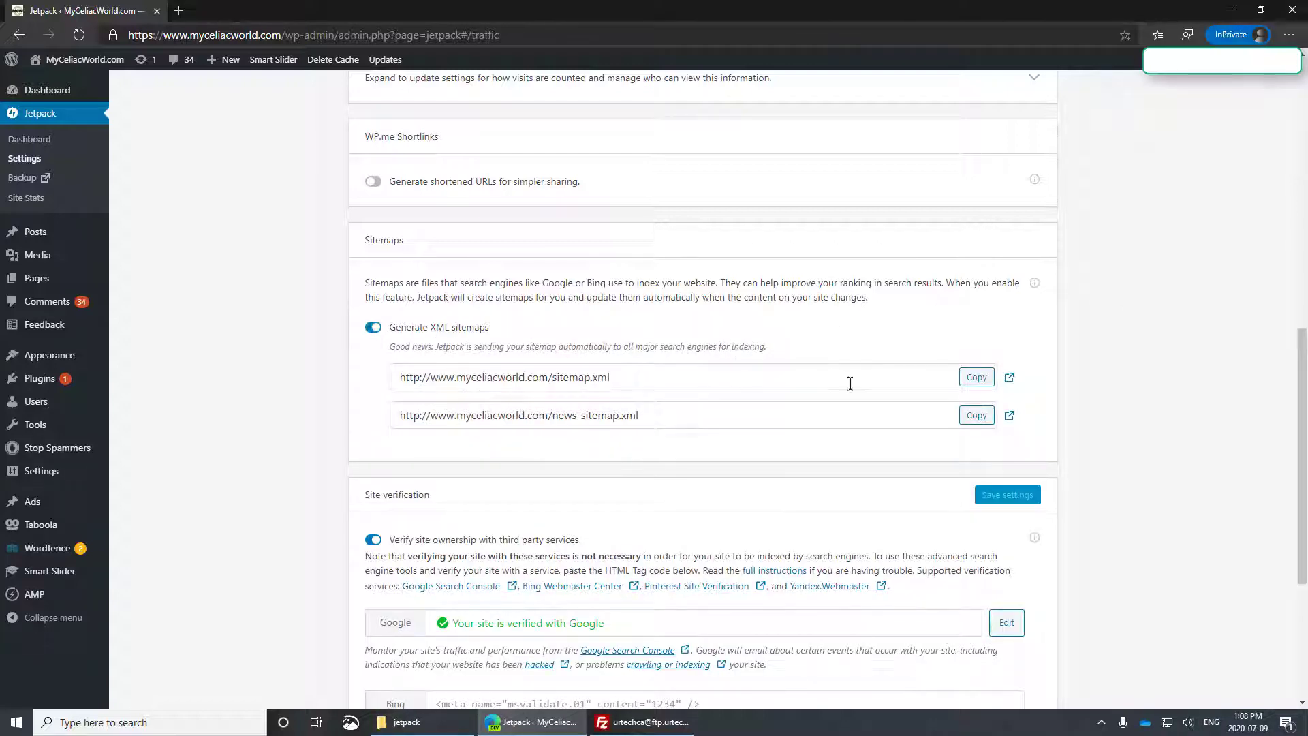
pyautogui.scroll(10, 899, 425)
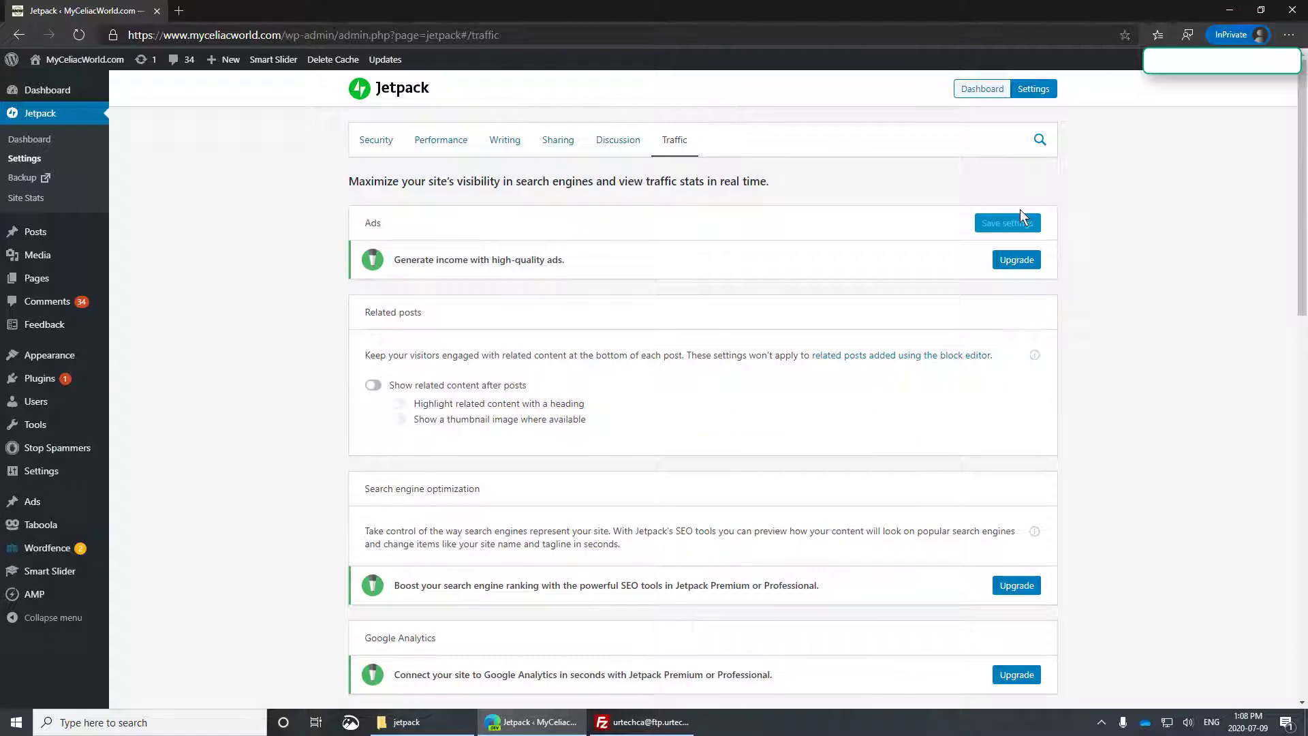
pyautogui.click(181, 13)
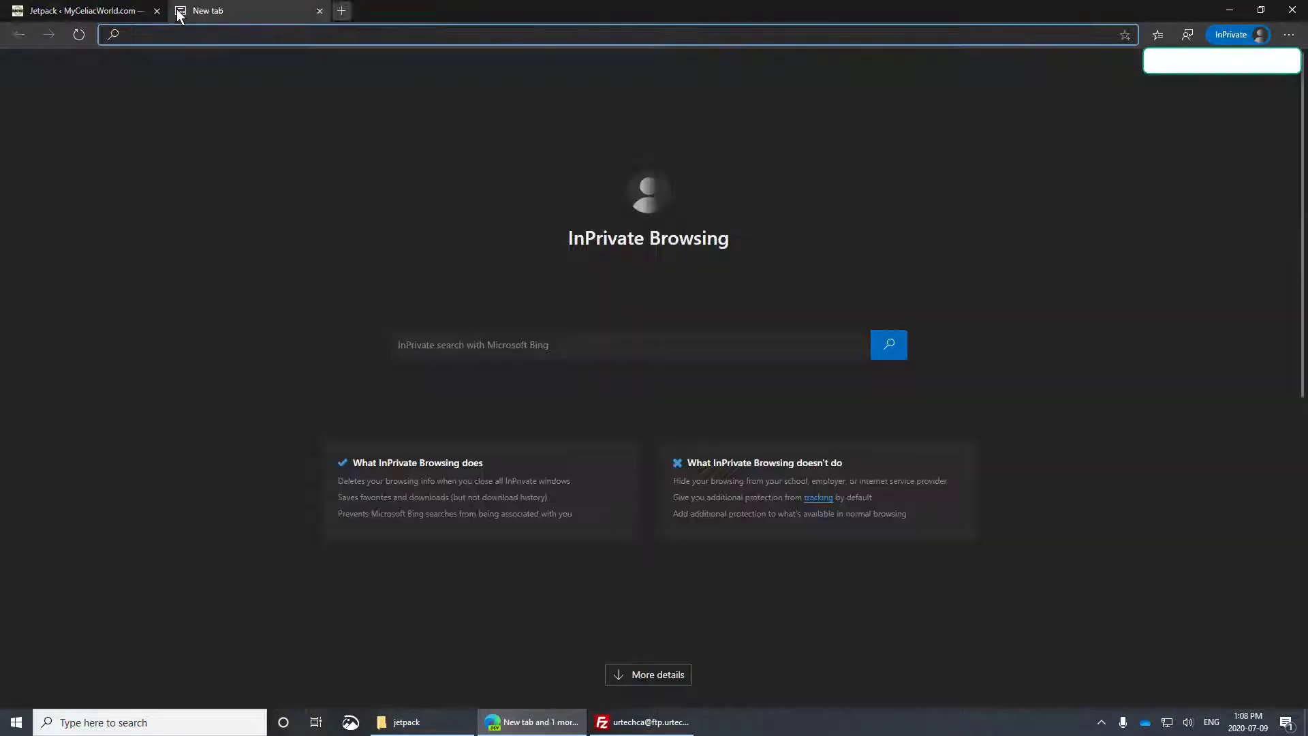
pyautogui.write('myceliacworld.com')
pyautogui.press('Return')
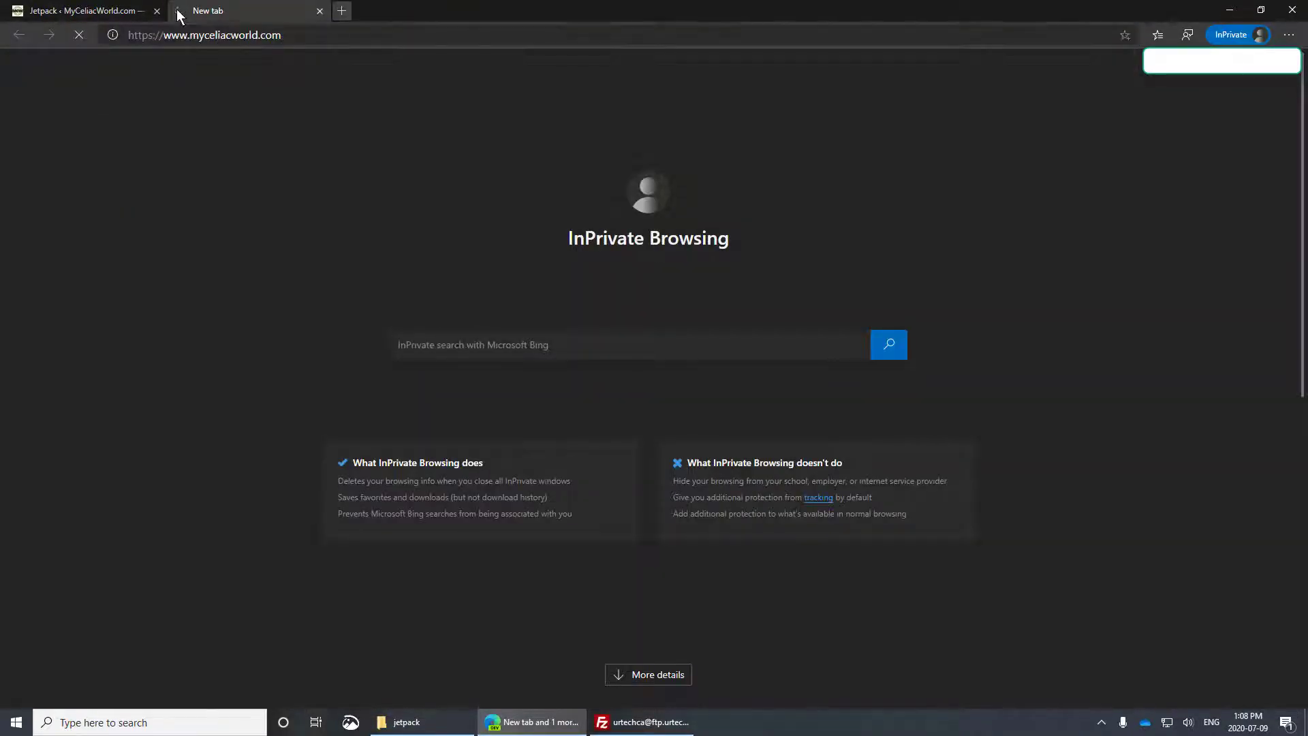